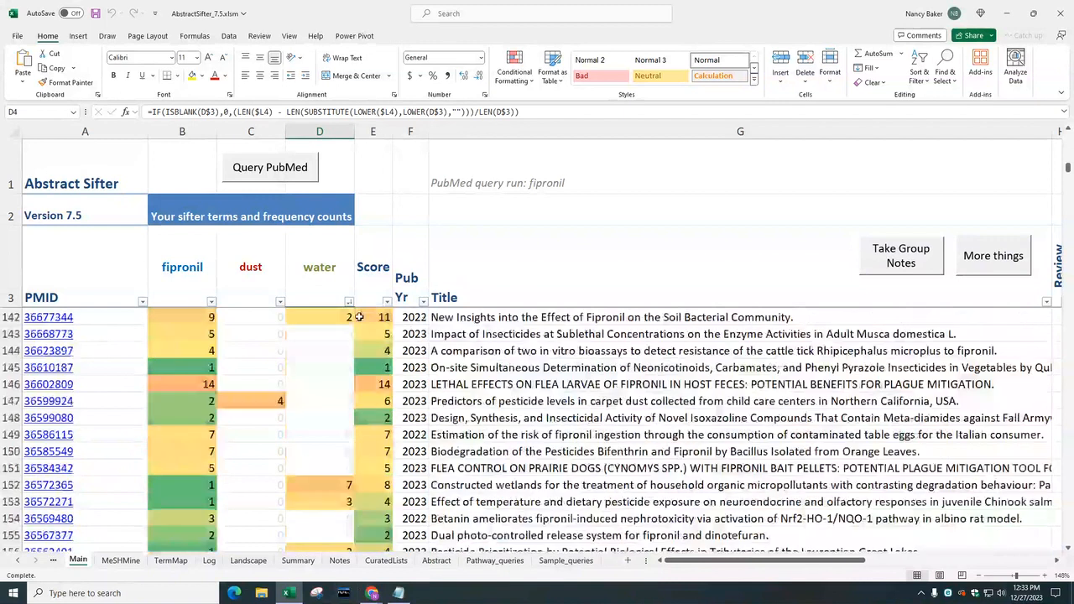
Replace the sifter terms dust and water in the header row with dogs and cats.
{"action": "scroll", "coordinate": [392, 384], "scroll_direction": "up", "scroll_amount": 1}
{"action": "scroll", "coordinate": [393, 384], "scroll_direction": "up", "scroll_amount": 20}
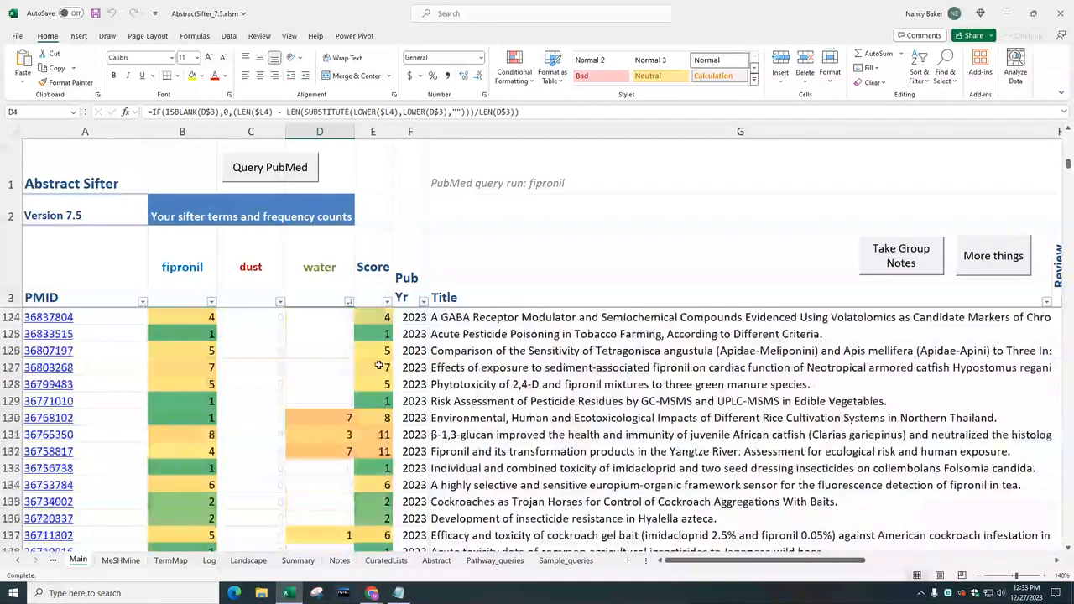
{"action": "scroll", "coordinate": [368, 352], "scroll_direction": "up", "scroll_amount": 17}
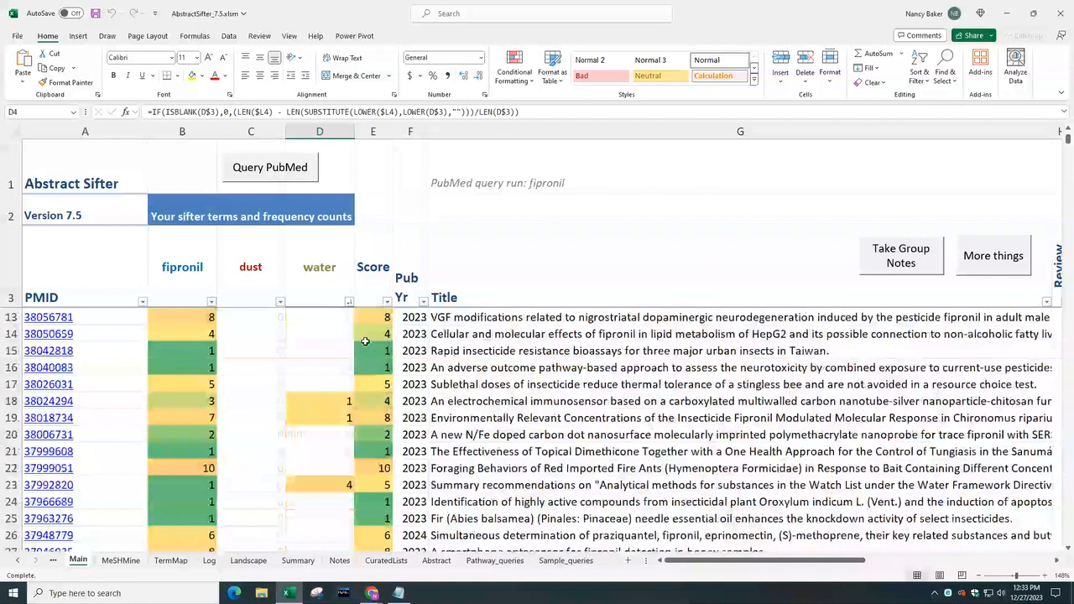
{"action": "scroll", "coordinate": [366, 340], "scroll_direction": "up", "scroll_amount": 3}
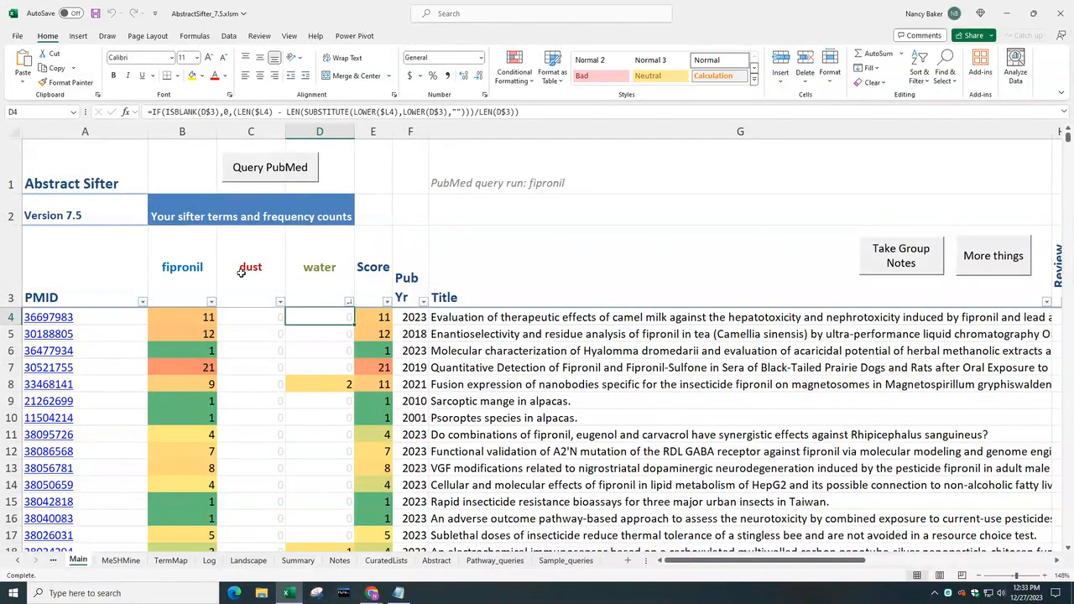
{"action": "left_click", "coordinate": [185, 254]}
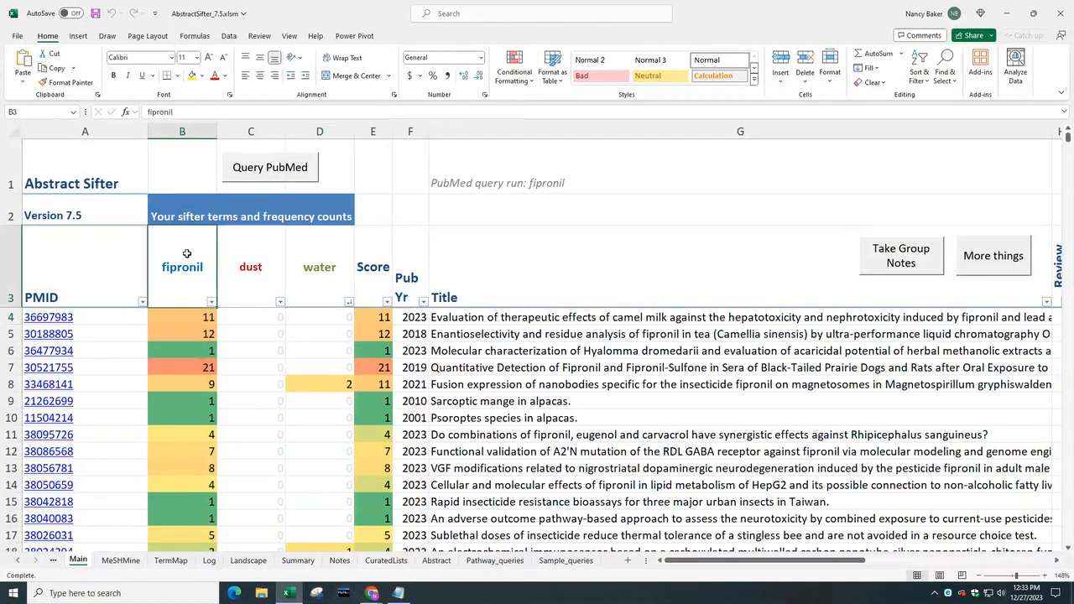
{"action": "left_click", "coordinate": [236, 253]}
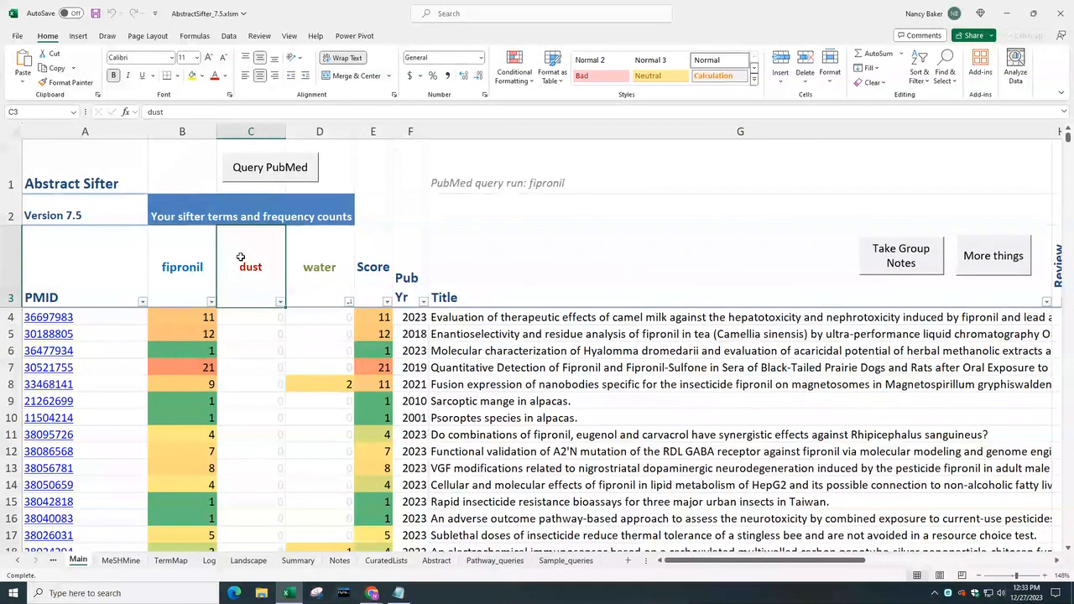
{"action": "type", "text": "dogs"}
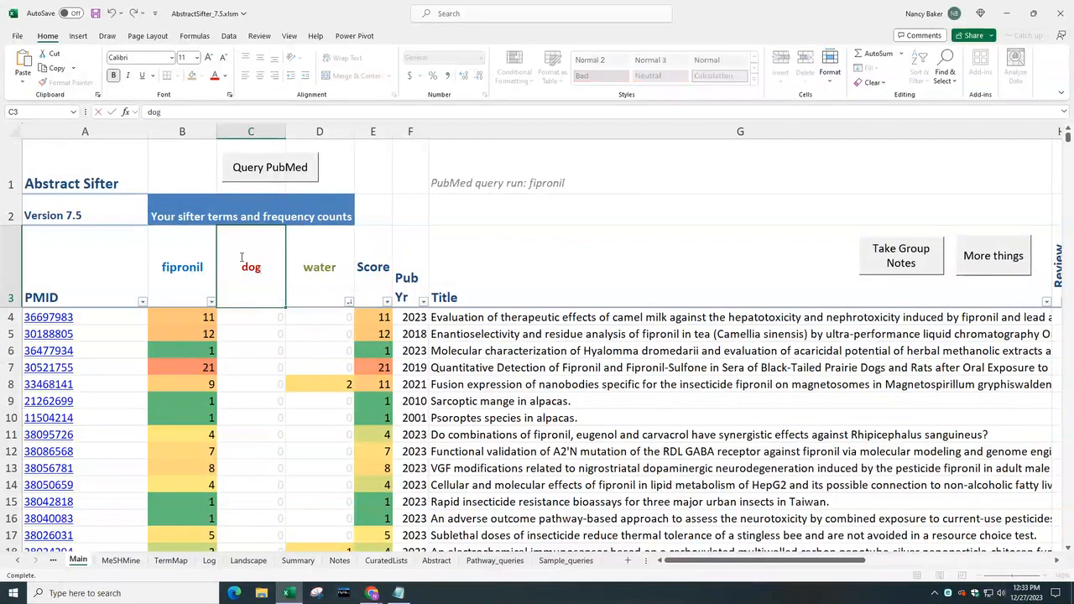
{"action": "key", "text": "Tab"}
{"action": "type", "text": "cats"}
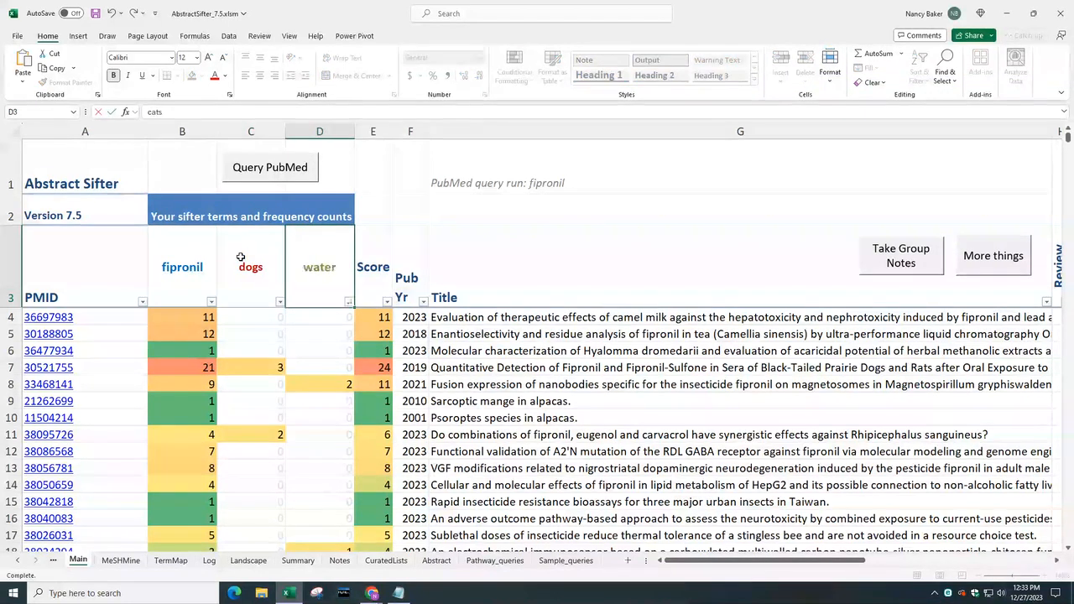
{"action": "key", "text": "Return"}
Sort the articles from largest to smallest by the dogs count, and again by the cats count.
{"action": "left_click", "coordinate": [280, 303]}
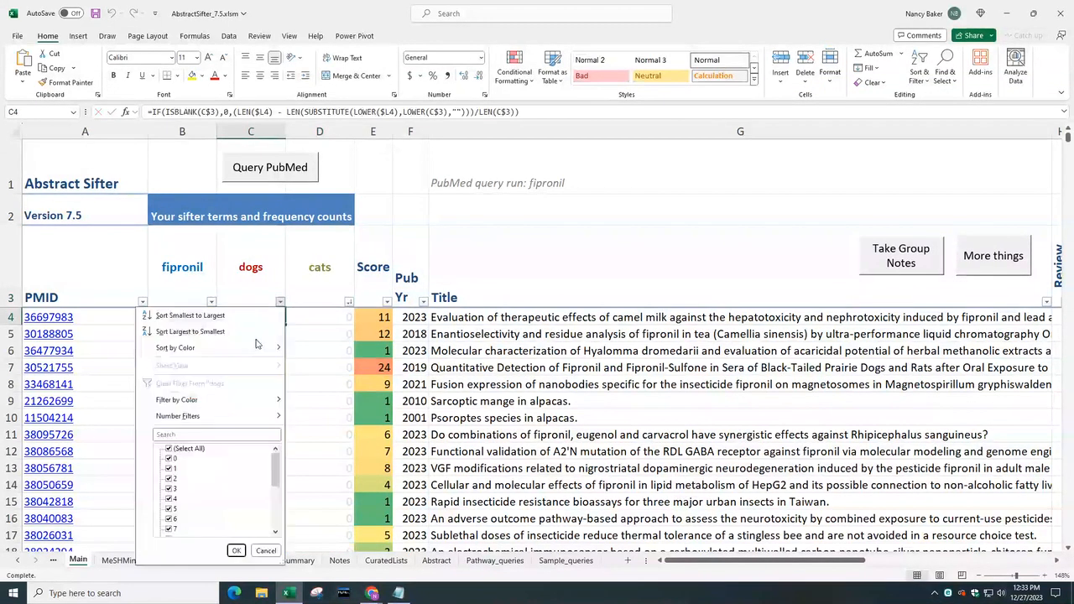
{"action": "left_click", "coordinate": [256, 334]}
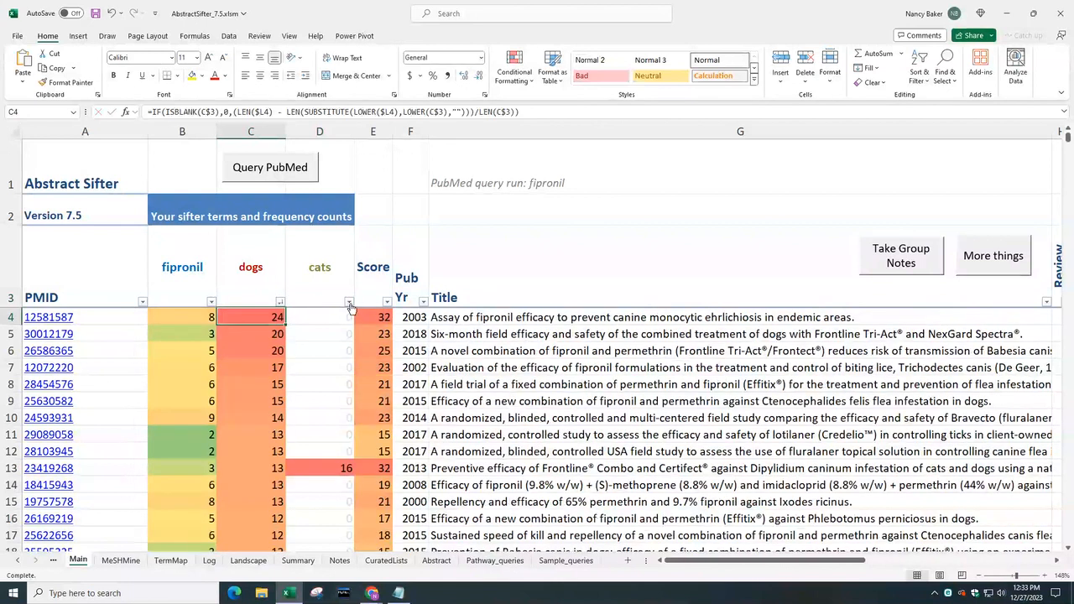
{"action": "left_click", "coordinate": [351, 306]}
{"action": "left_click", "coordinate": [349, 304]}
{"action": "left_click", "coordinate": [328, 333]}
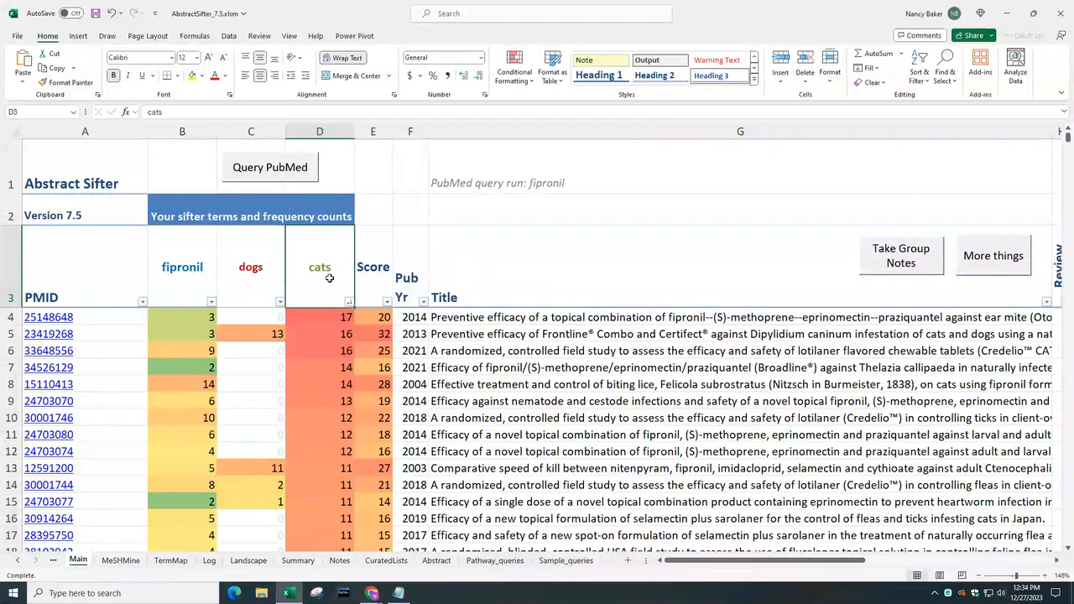
Enter dogs and cats as the first two "When you see this" terms on the TermMap sheet.
{"action": "left_click", "coordinate": [172, 560]}
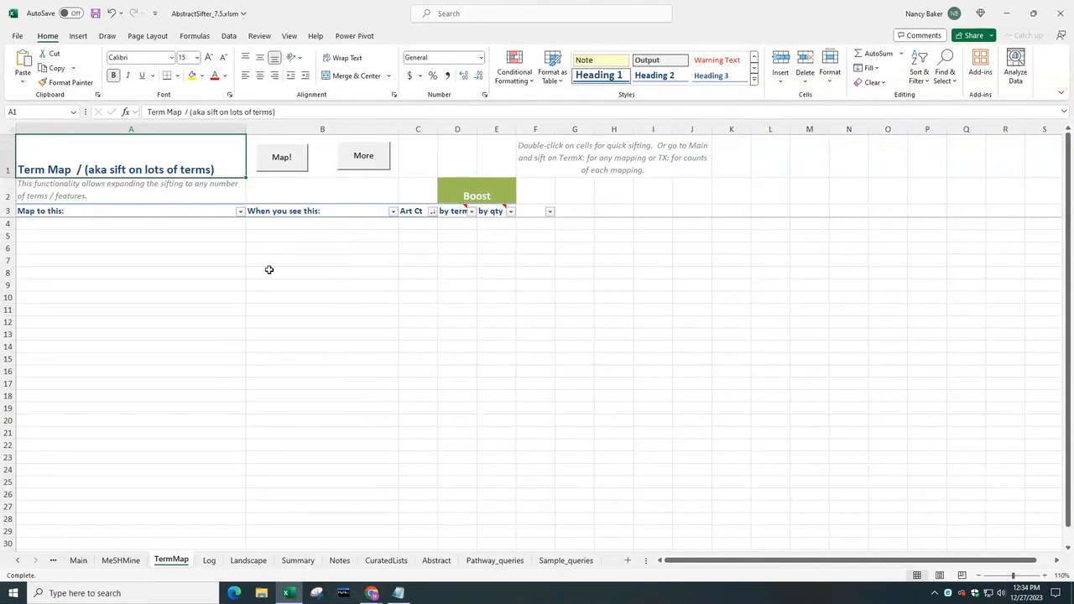
{"action": "left_click", "coordinate": [290, 225]}
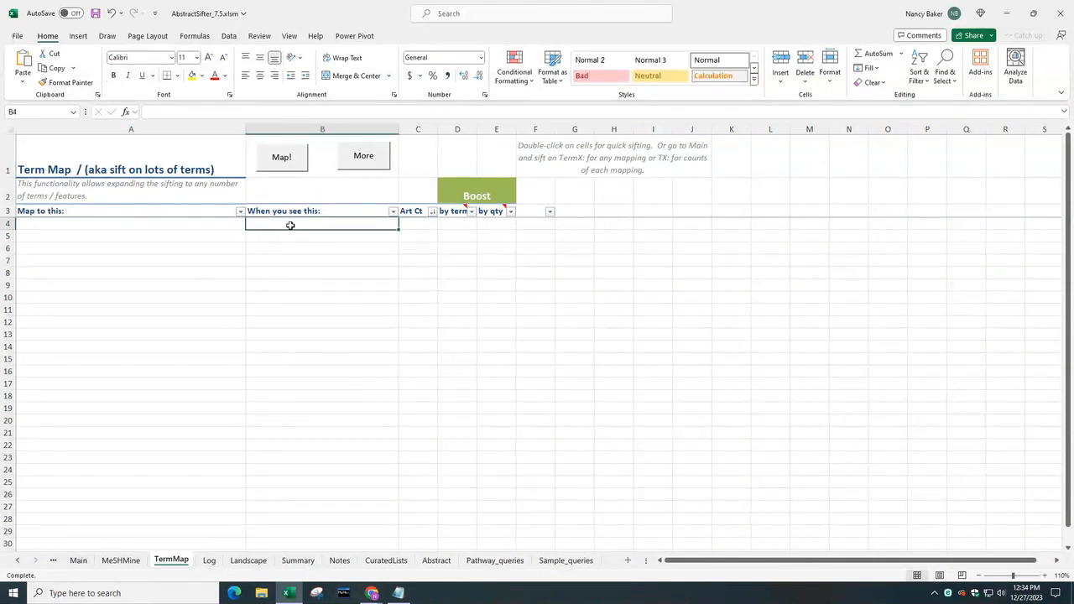
{"action": "type", "text": "dogs"}
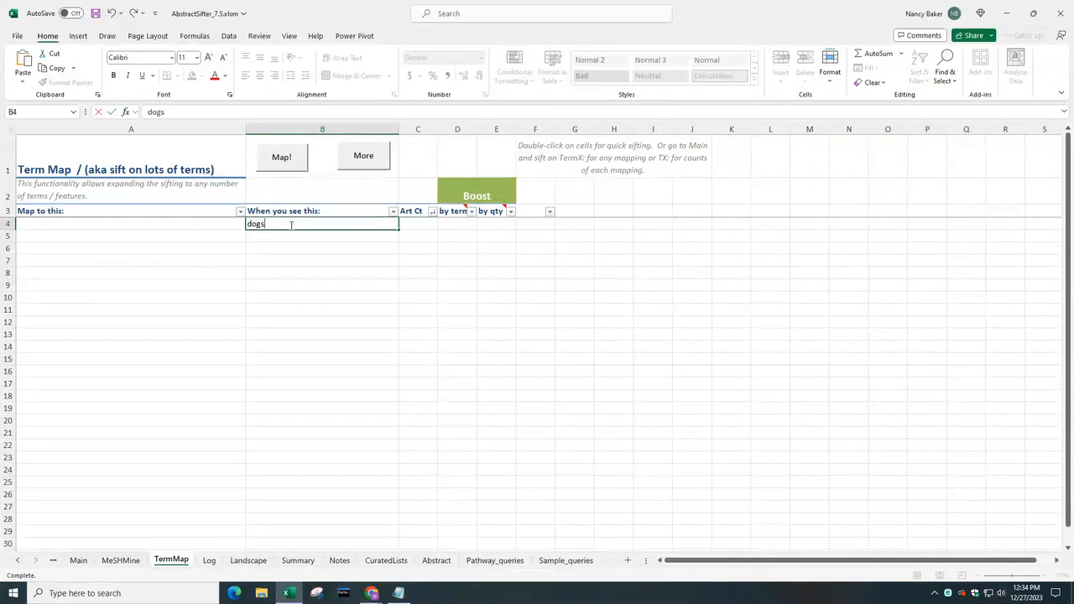
{"action": "key", "text": "Return"}
{"action": "type", "text": "cat"}
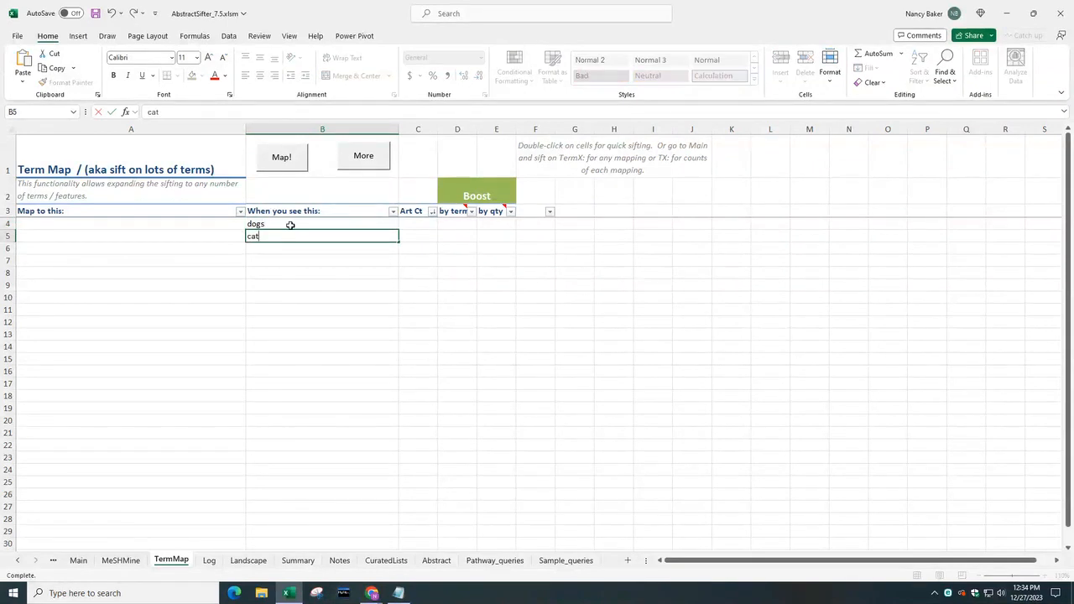
{"action": "type", "text": "s"}
{"action": "key", "text": "Return"}
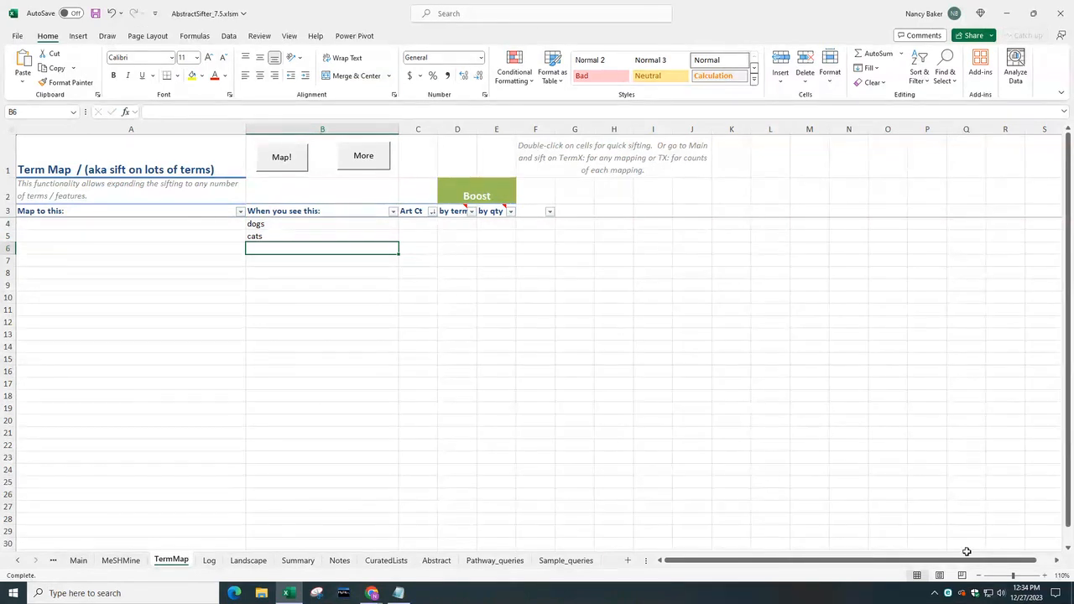
Add goats, sheep and pigs below cats in the "When you see this" term list.
{"action": "left_click_drag", "start_coordinate": [1017, 577], "coordinate": [1020, 577]}
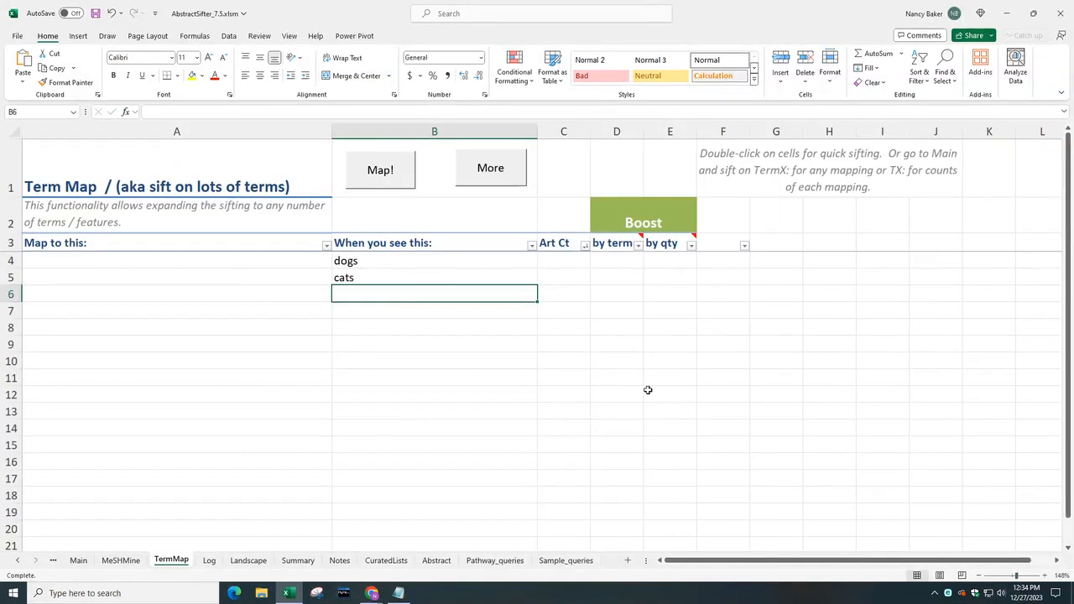
{"action": "type", "text": "go"}
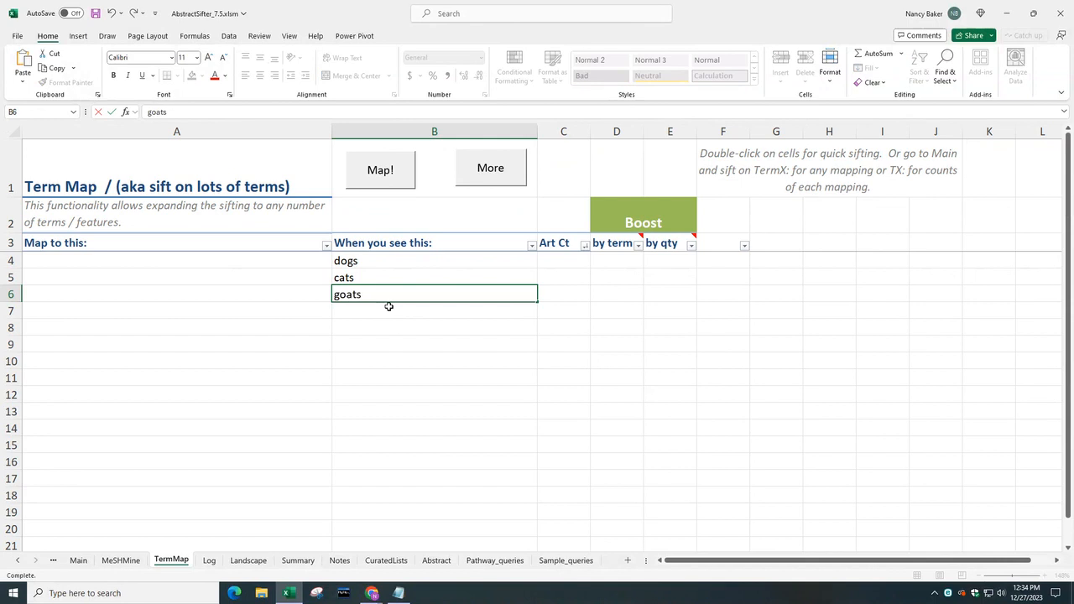
{"action": "type", "text": "ats"}
{"action": "key", "text": "Return"}
{"action": "type", "text": "sheep"}
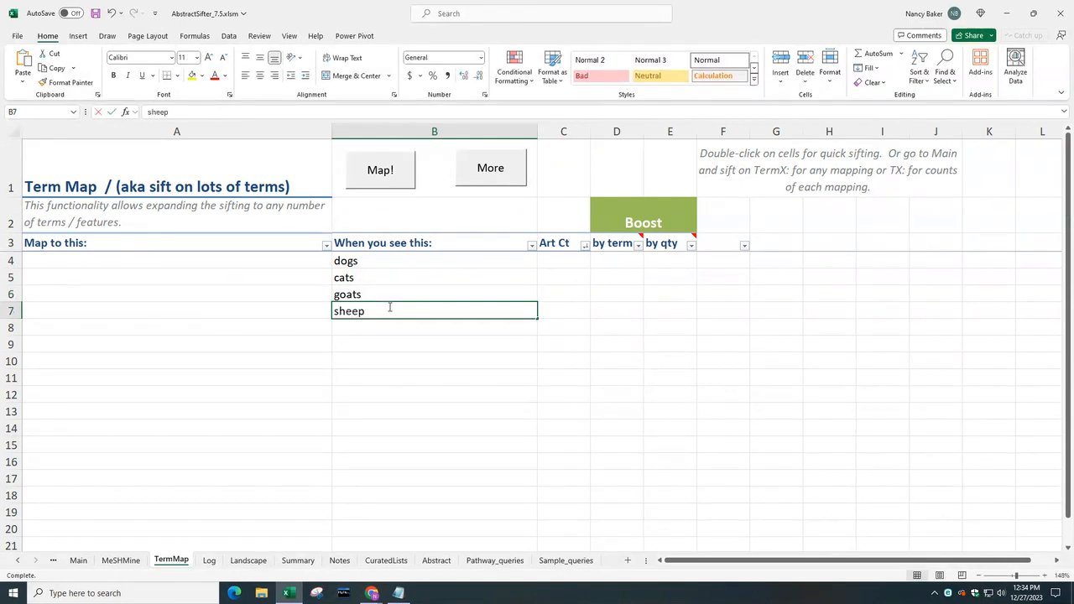
{"action": "key", "text": "Return"}
{"action": "type", "text": "pigs"}
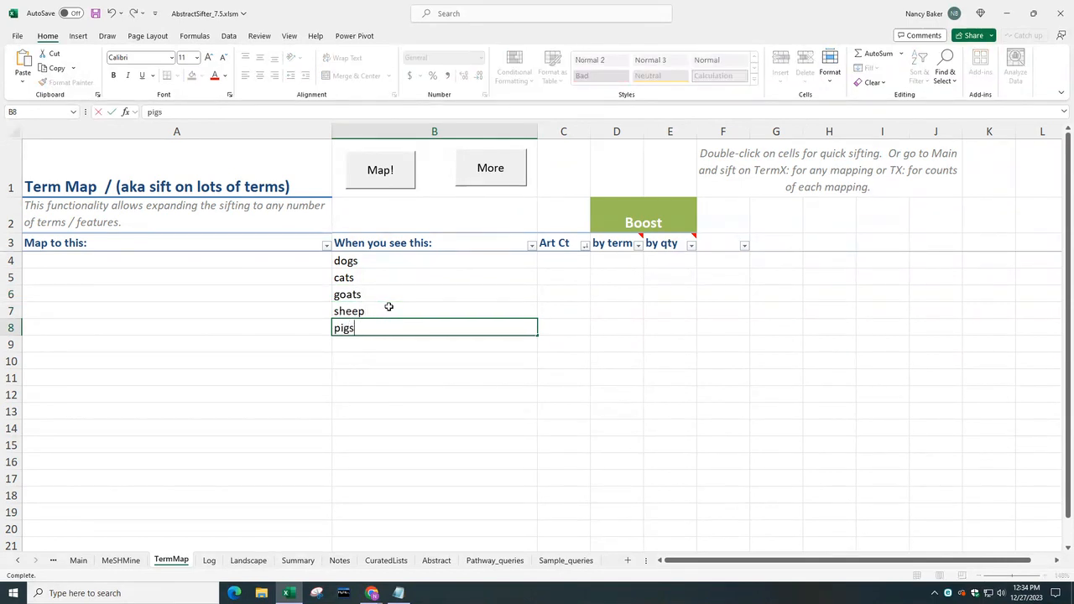
{"action": "key", "text": "Return"}
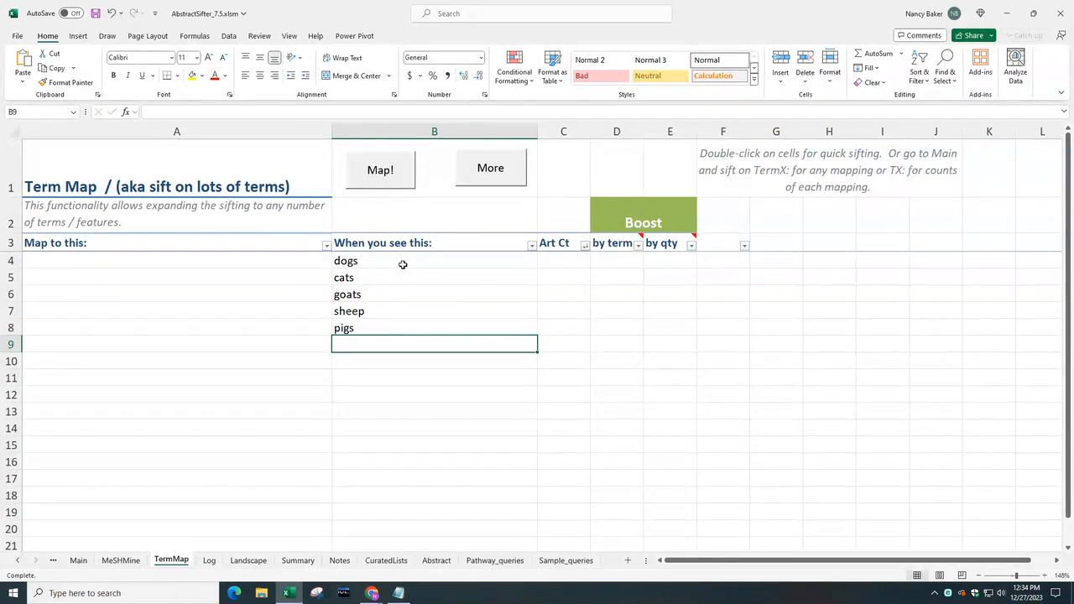
Change the terms dogs and pigs to their singular forms, dog and pig.
{"action": "left_click", "coordinate": [369, 264]}
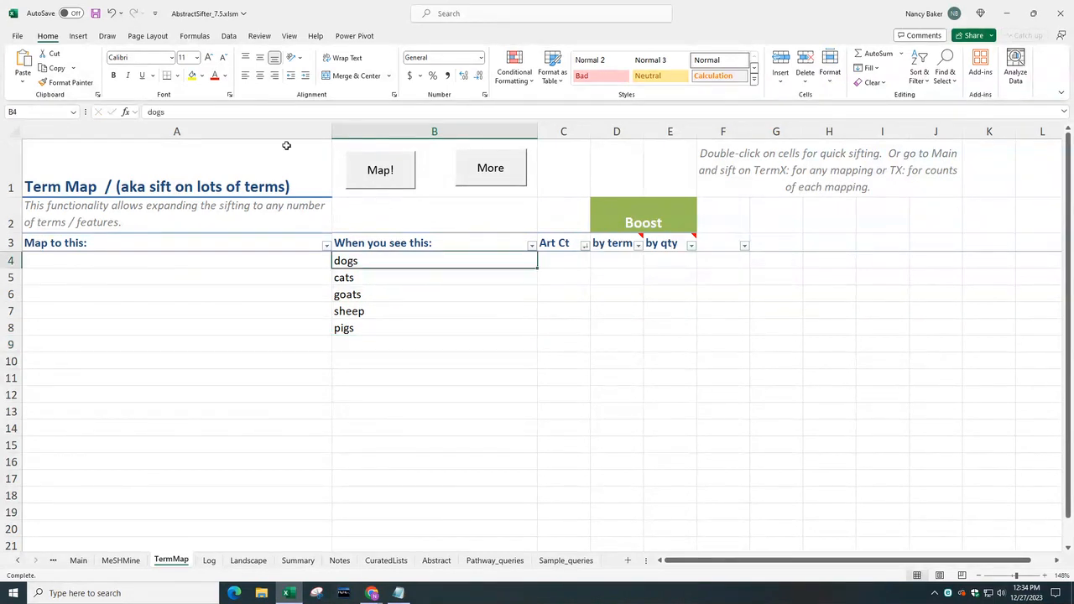
{"action": "left_click", "coordinate": [252, 113]}
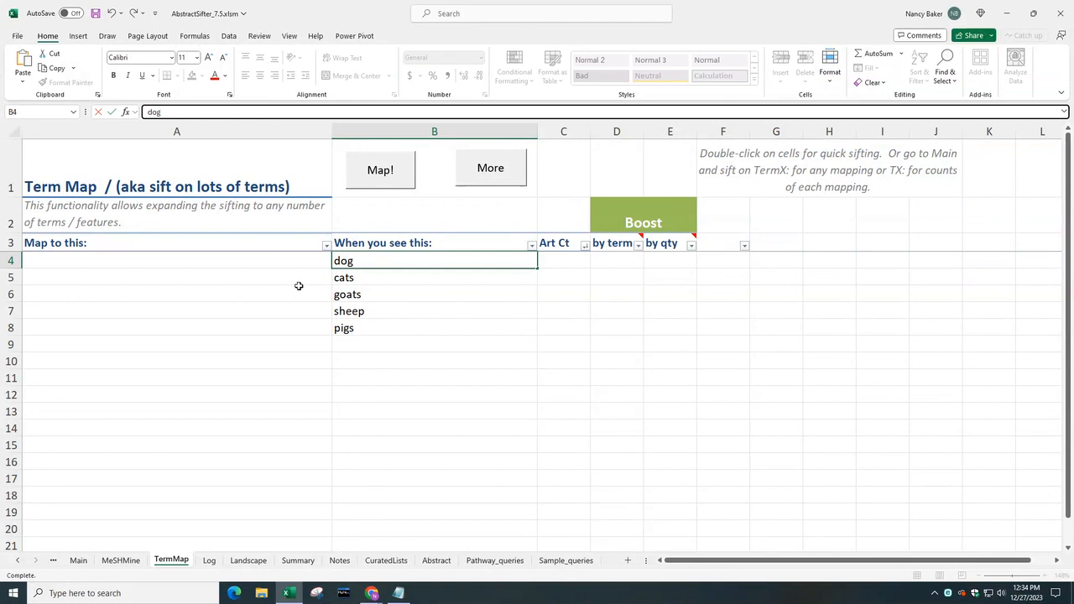
{"action": "left_click", "coordinate": [378, 328]}
{"action": "left_click", "coordinate": [258, 113]}
{"action": "key", "text": "BackSpace"}
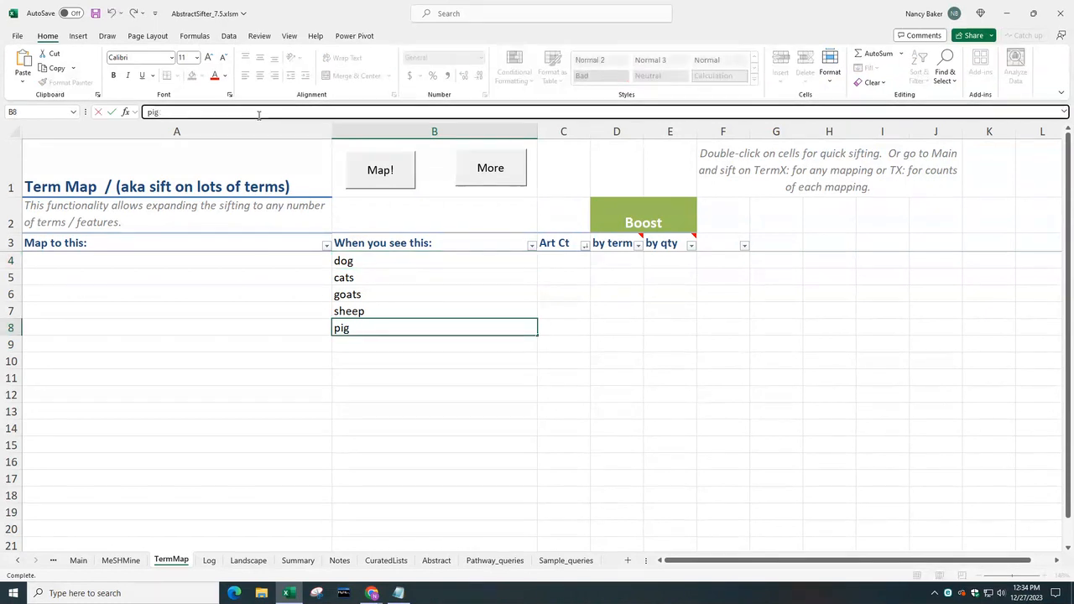
Add camel and llama at the end of the "When you see this" term list.
{"action": "left_click", "coordinate": [421, 345]}
{"action": "type", "text": "camel"}
{"action": "key", "text": "Return"}
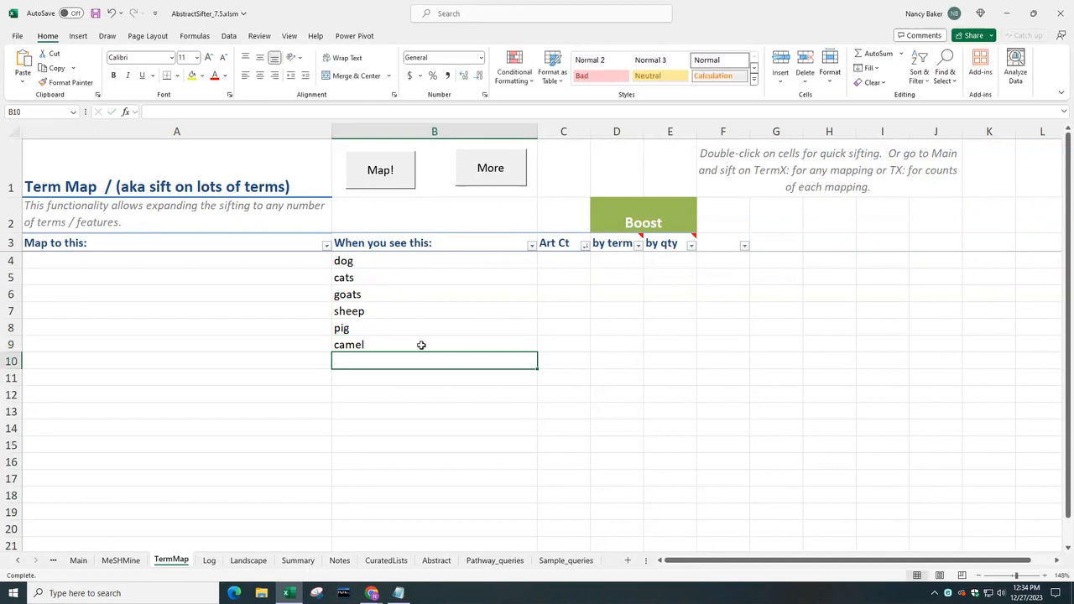
{"action": "type", "text": "llama"}
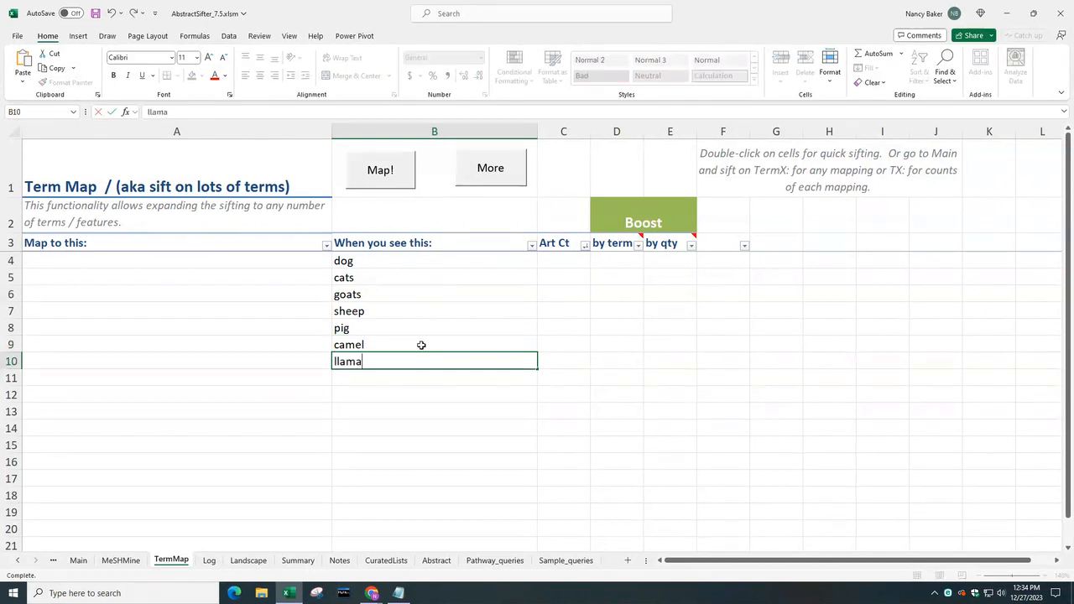
{"action": "left_click", "coordinate": [421, 345]}
Set "Map to this" to animal for every term from dog to llama and run the mapping.
{"action": "left_click", "coordinate": [285, 265]}
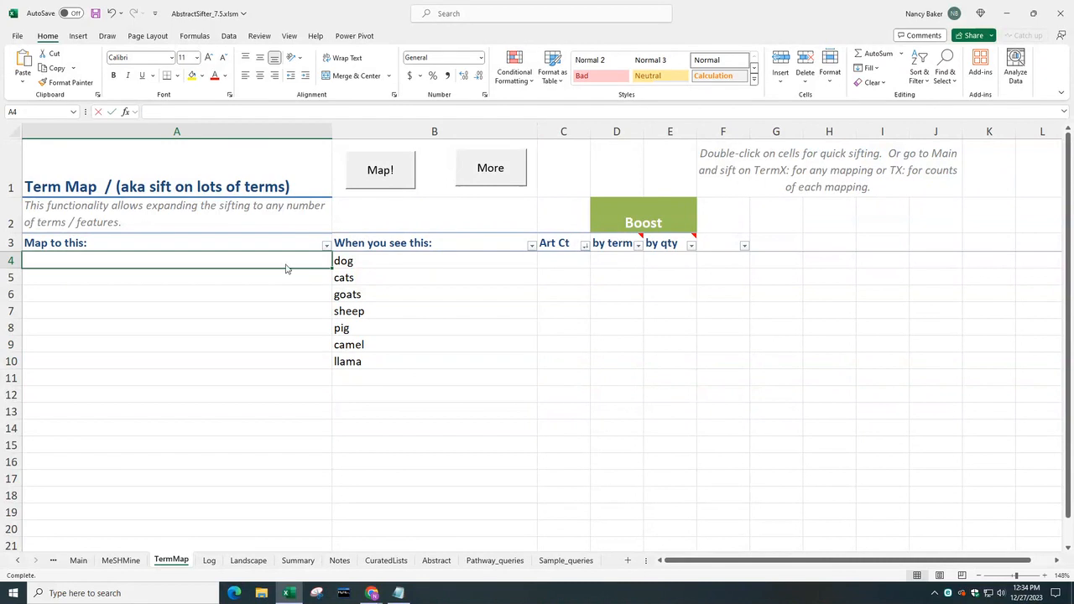
{"action": "type", "text": "animal"}
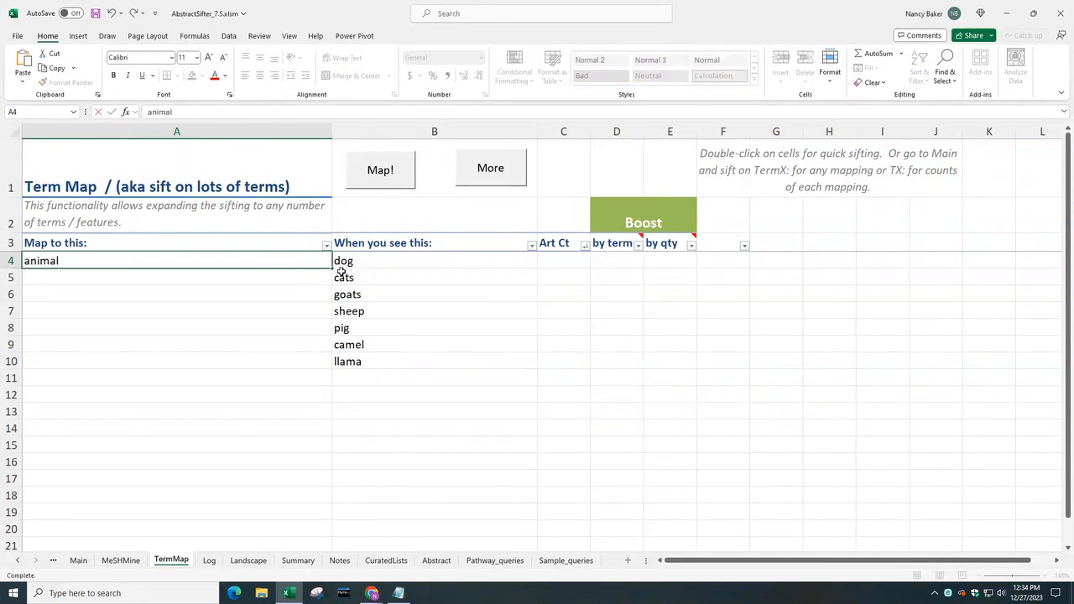
{"action": "left_click_drag", "start_coordinate": [333, 269], "coordinate": [336, 371]}
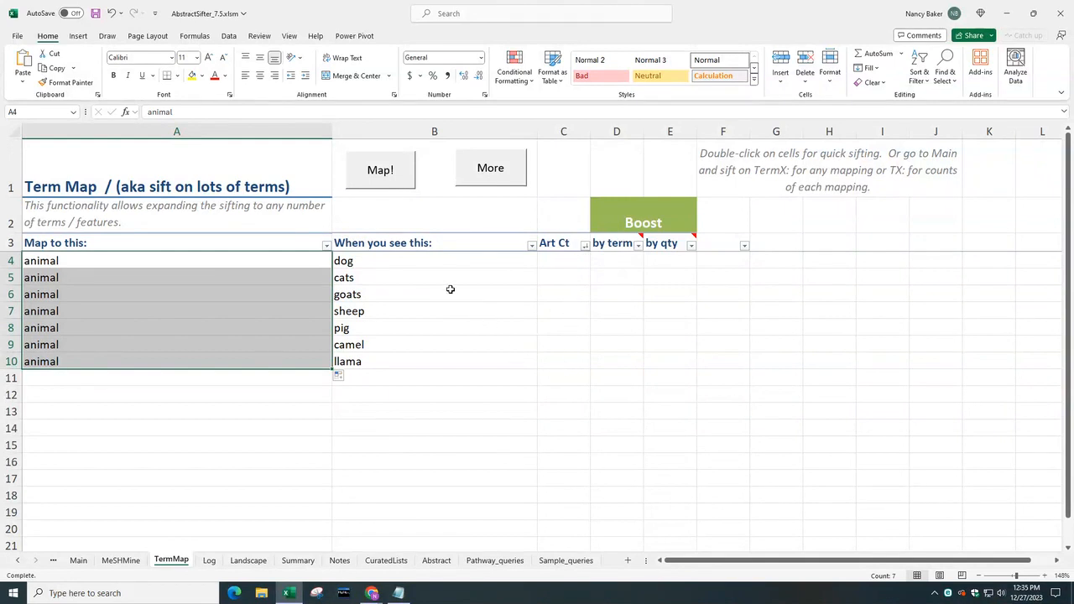
{"action": "left_click", "coordinate": [444, 260]}
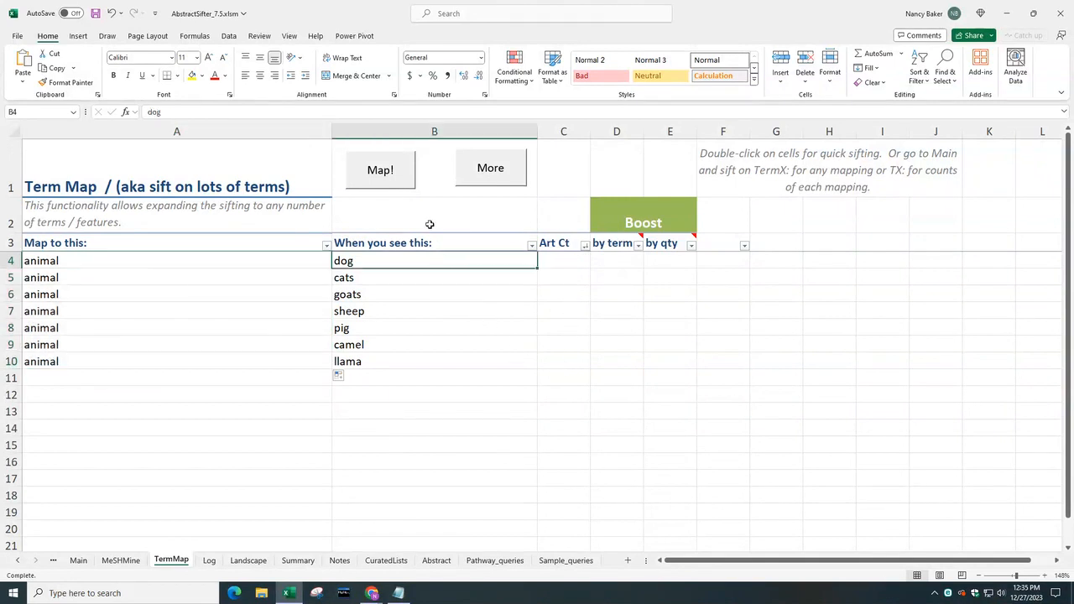
{"action": "left_click", "coordinate": [383, 174]}
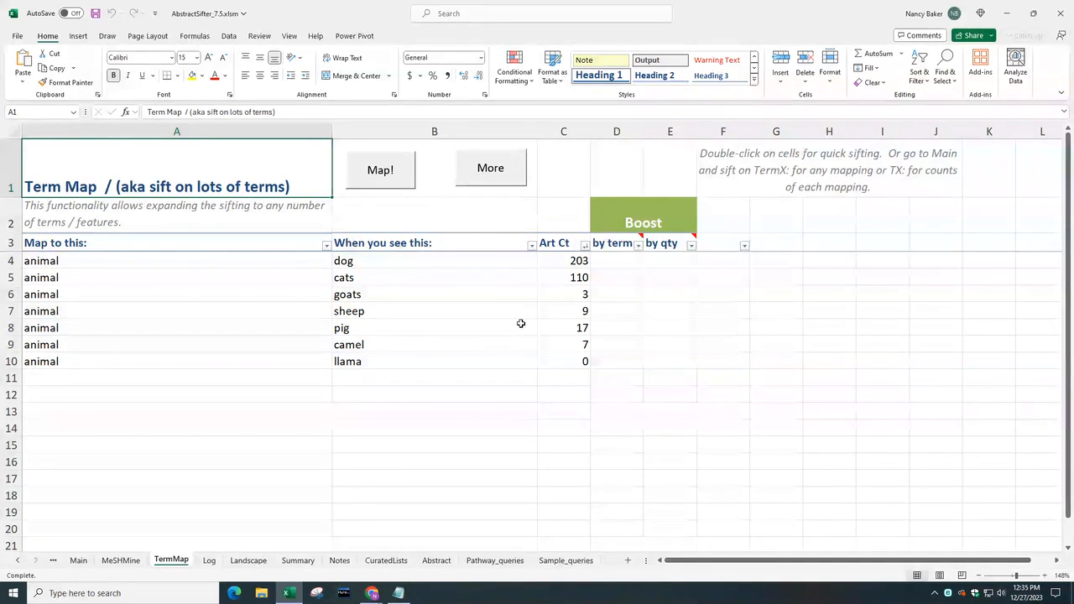
Sift the articles on the mapped term goats and view the highlighted abstract of "Ectoparasites of goats in the UK.".
{"action": "double_click", "coordinate": [373, 292]}
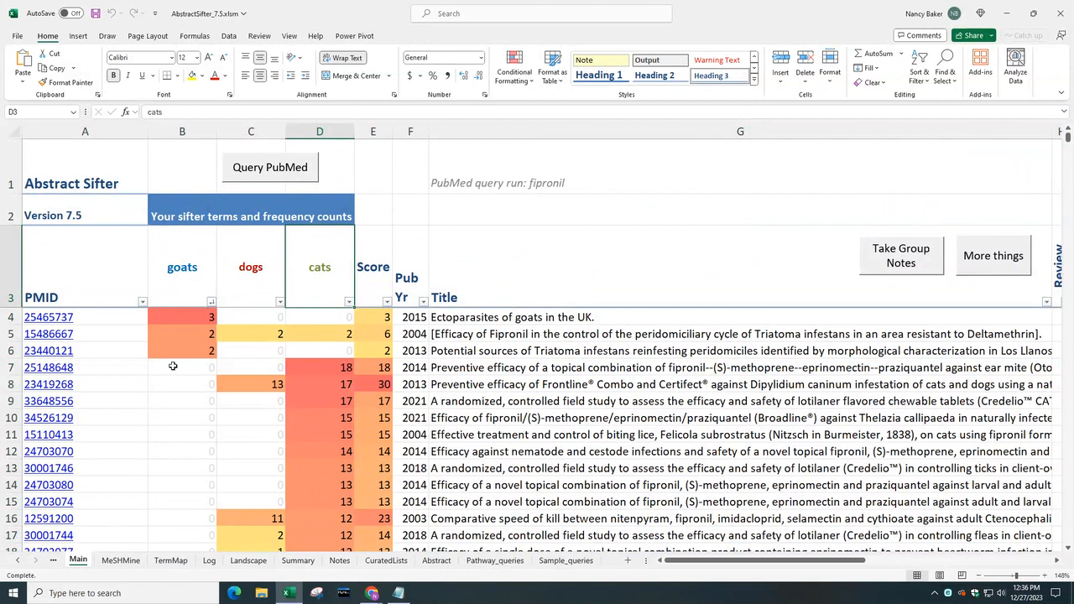
{"action": "double_click", "coordinate": [458, 316]}
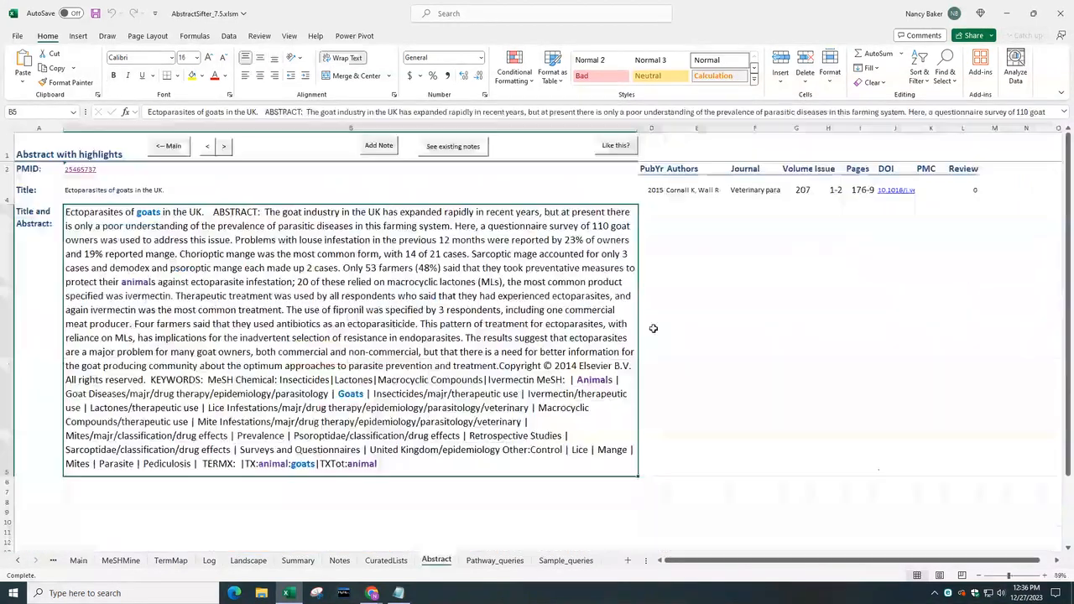
{"action": "left_click", "coordinate": [170, 146]}
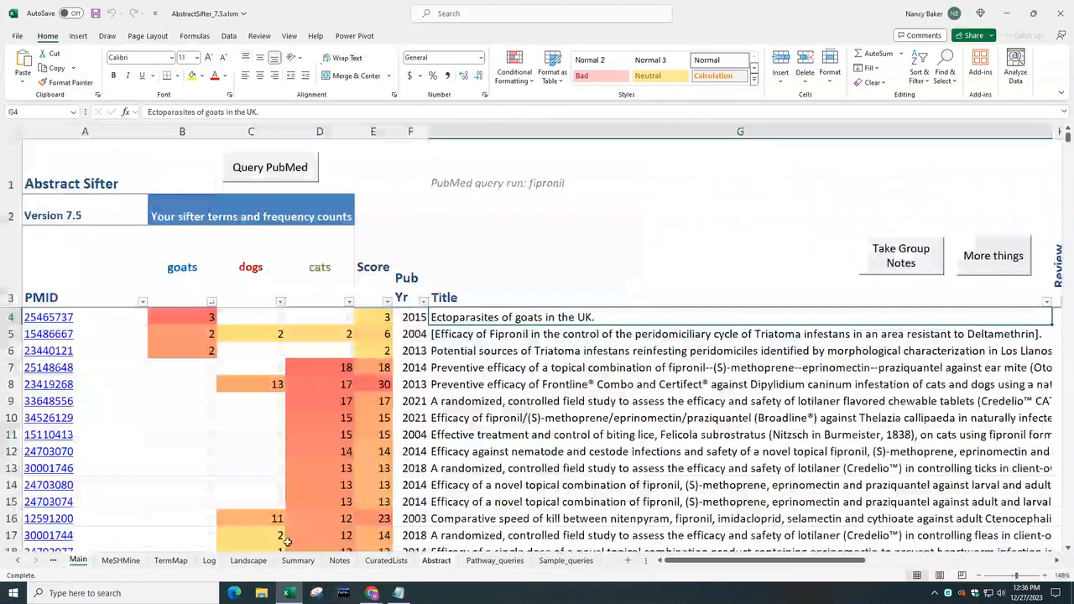
Sift the articles on the animal mapping from the TermMap sheet.
{"action": "left_click", "coordinate": [172, 560]}
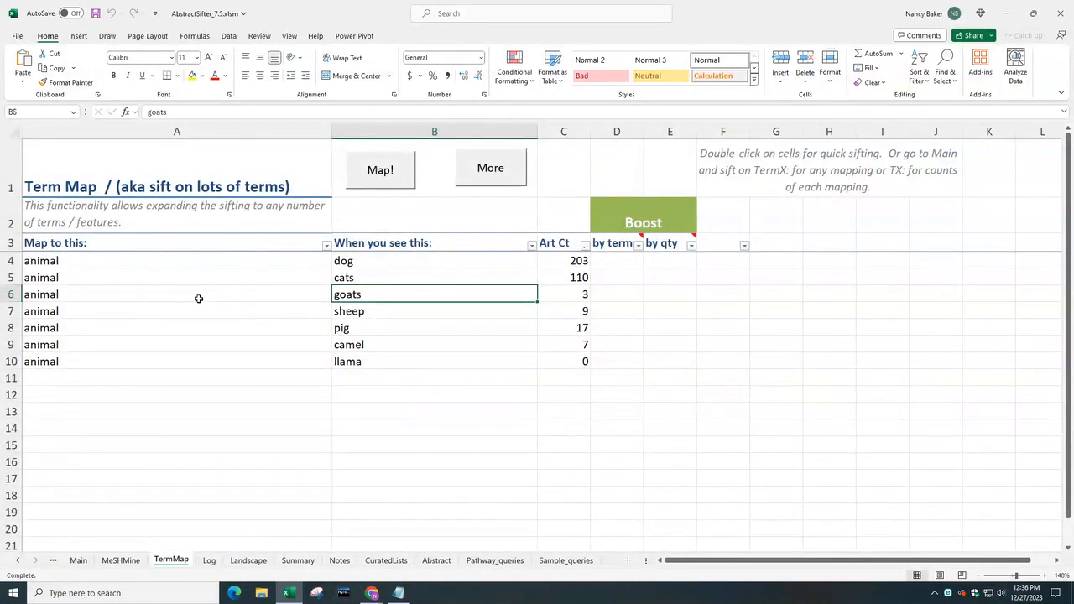
{"action": "double_click", "coordinate": [123, 292]}
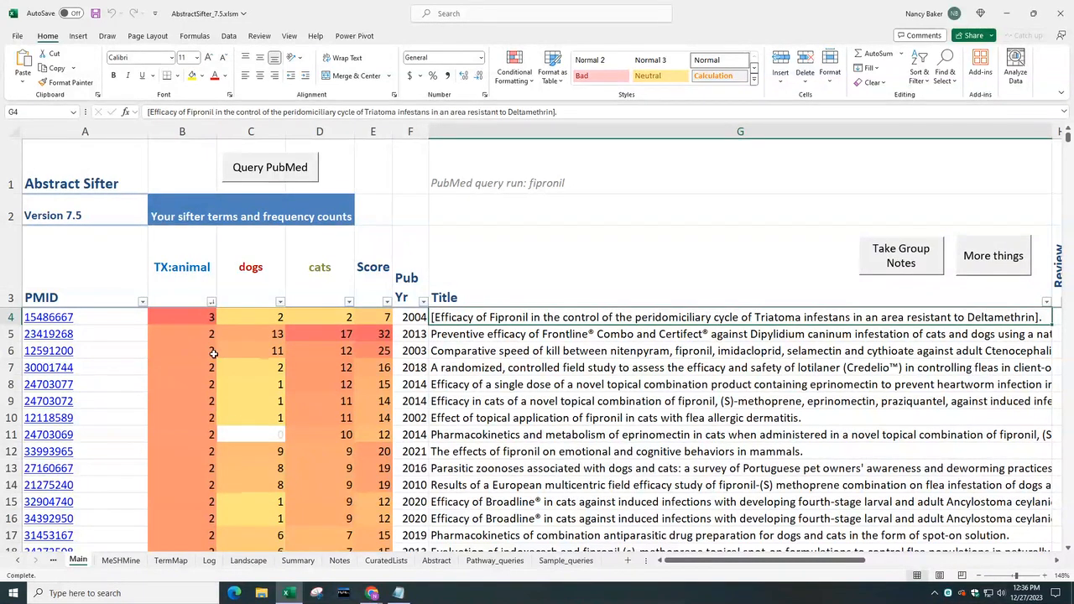
Compare the terms mapped to animal with the highlighted abstract of the top-ranked article on Fipronil and Triatoma infestans.
{"action": "left_click", "coordinate": [170, 561]}
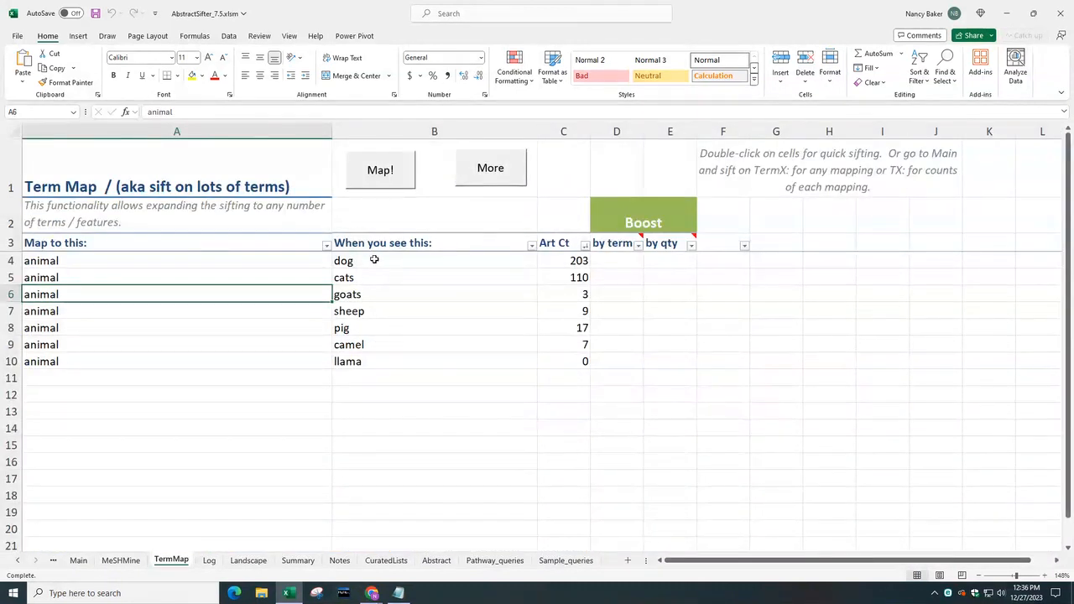
{"action": "left_click", "coordinate": [78, 560]}
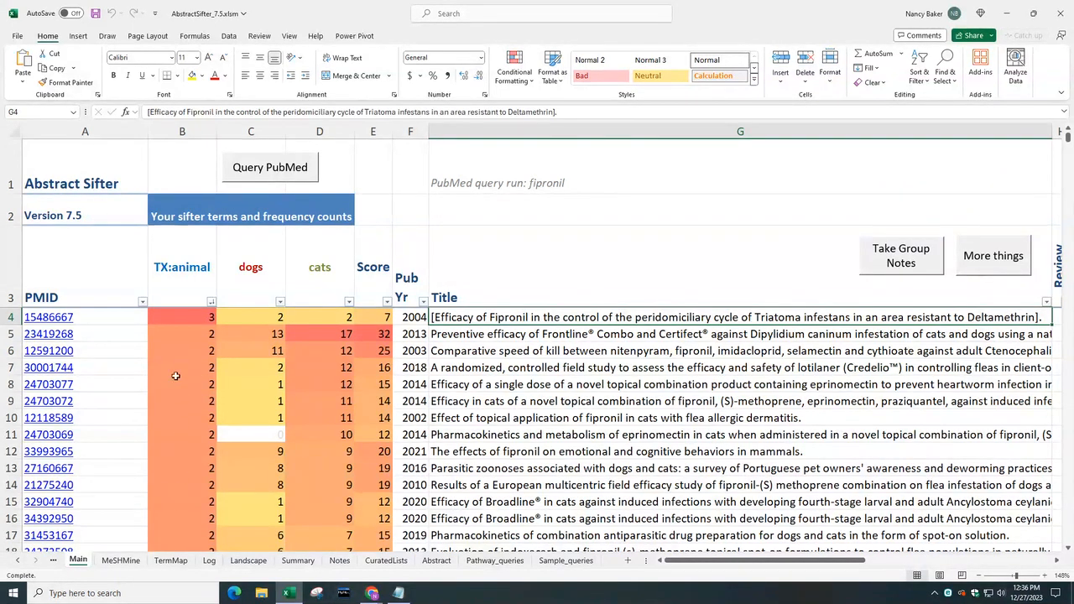
{"action": "double_click", "coordinate": [449, 317]}
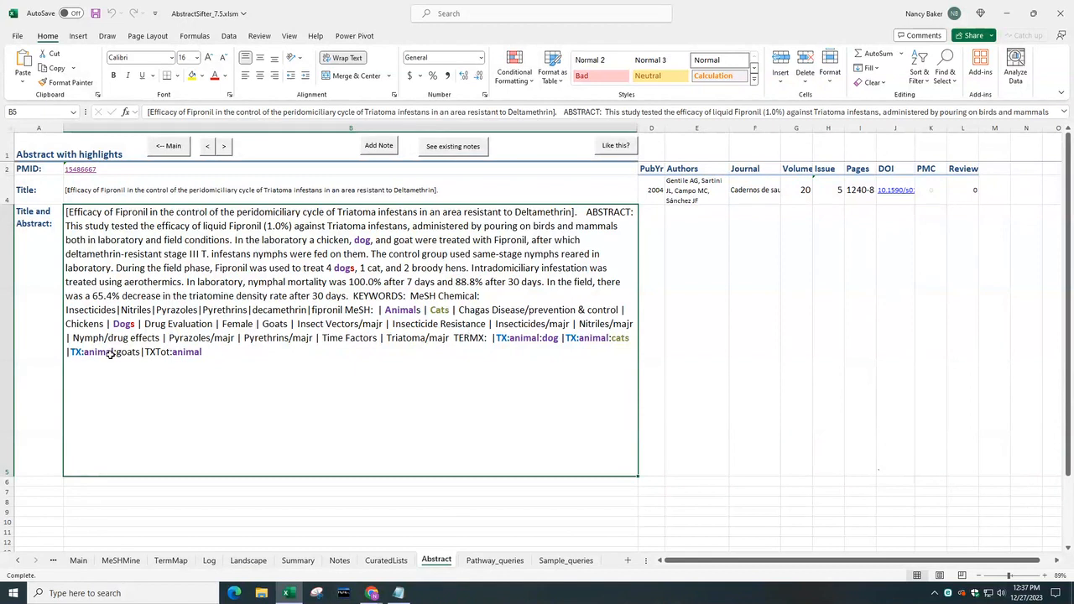
{"action": "left_click", "coordinate": [169, 147]}
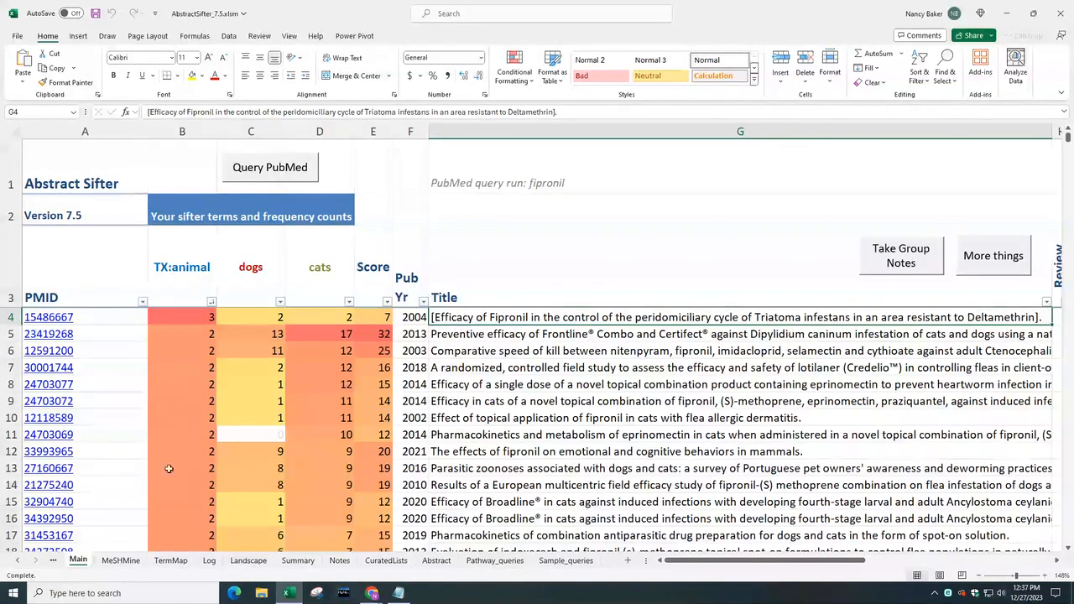
{"action": "left_click", "coordinate": [170, 562]}
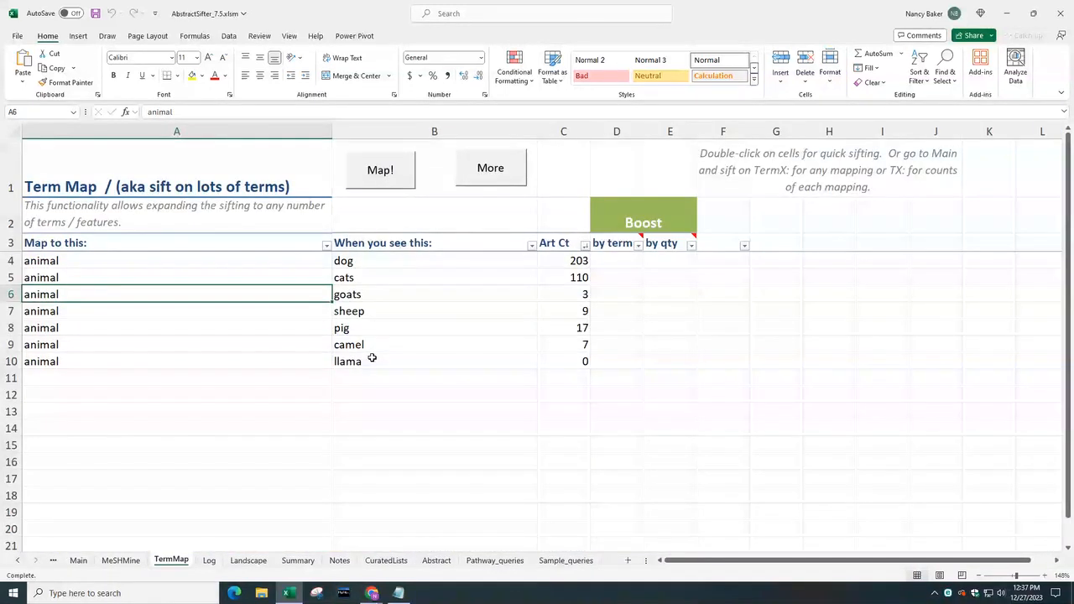
Replace the three sifter terms on the Main sheet with fipronil, mice and rats.
{"action": "left_click", "coordinate": [78, 561]}
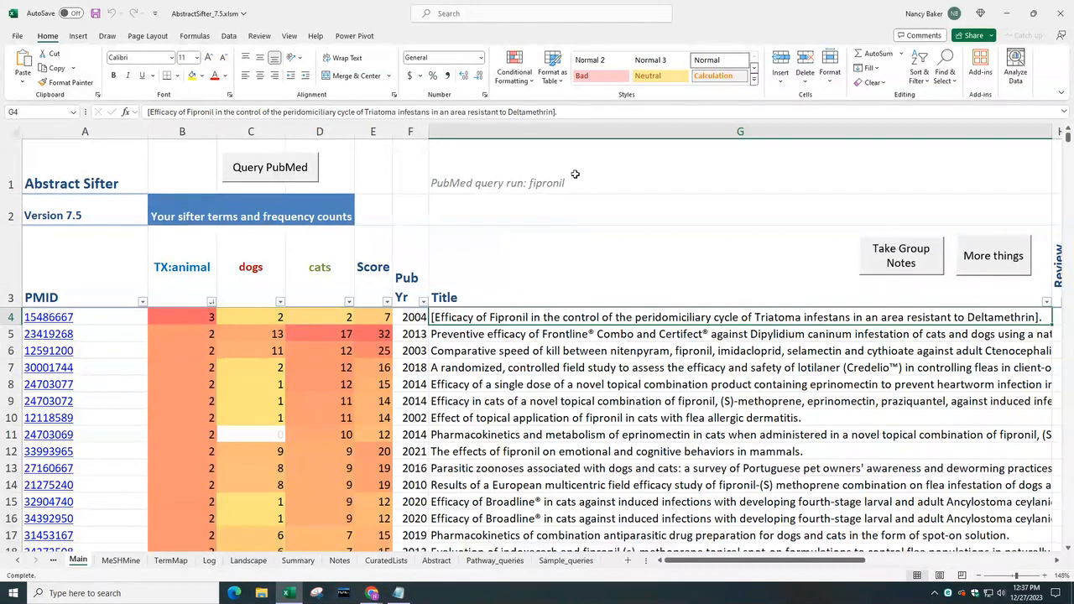
{"action": "left_click", "coordinate": [205, 267]}
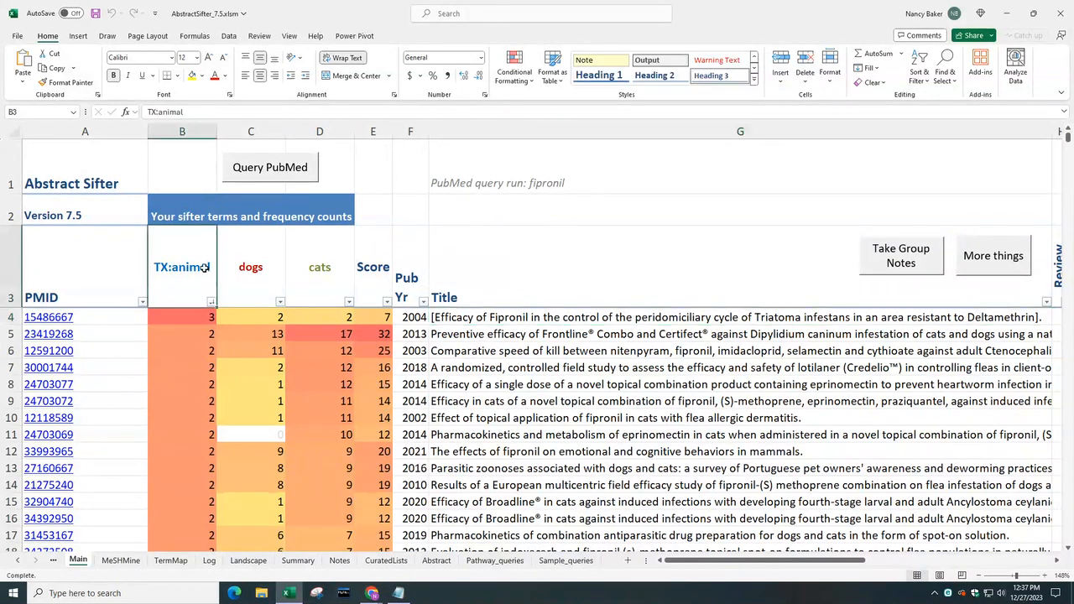
{"action": "type", "text": "fipronil"}
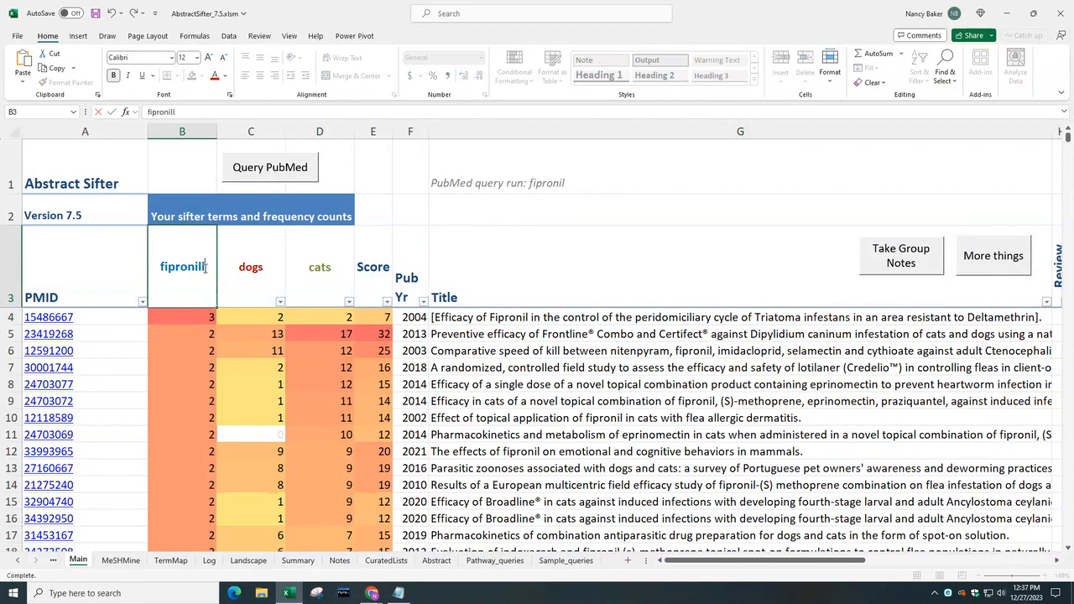
{"action": "key", "text": "Return"}
{"action": "left_click", "coordinate": [244, 273]}
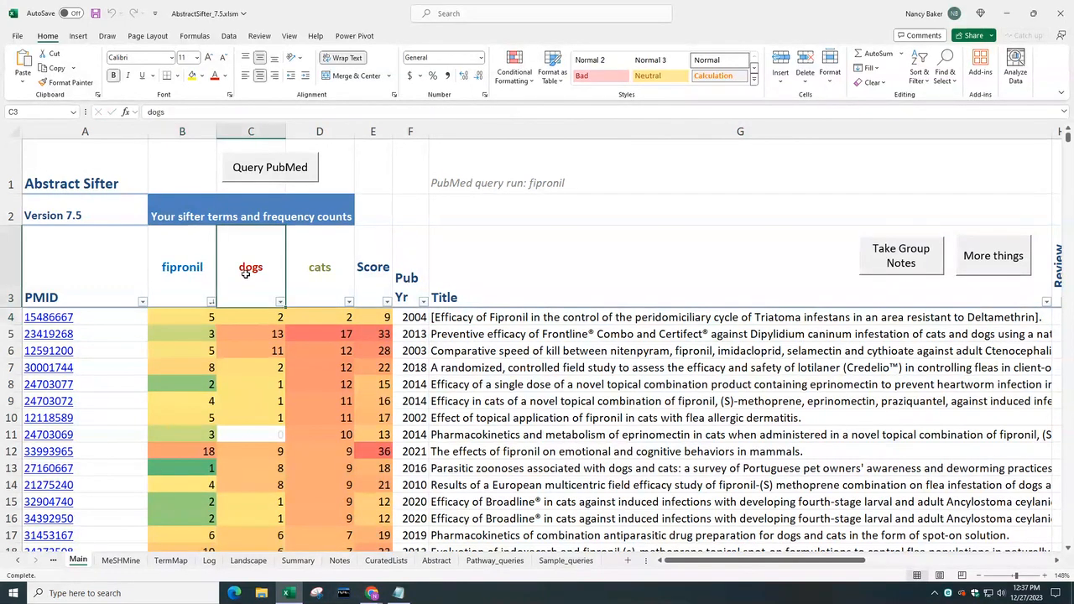
{"action": "type", "text": "mice"}
{"action": "key", "text": "Tab"}
{"action": "type", "text": "rat"}
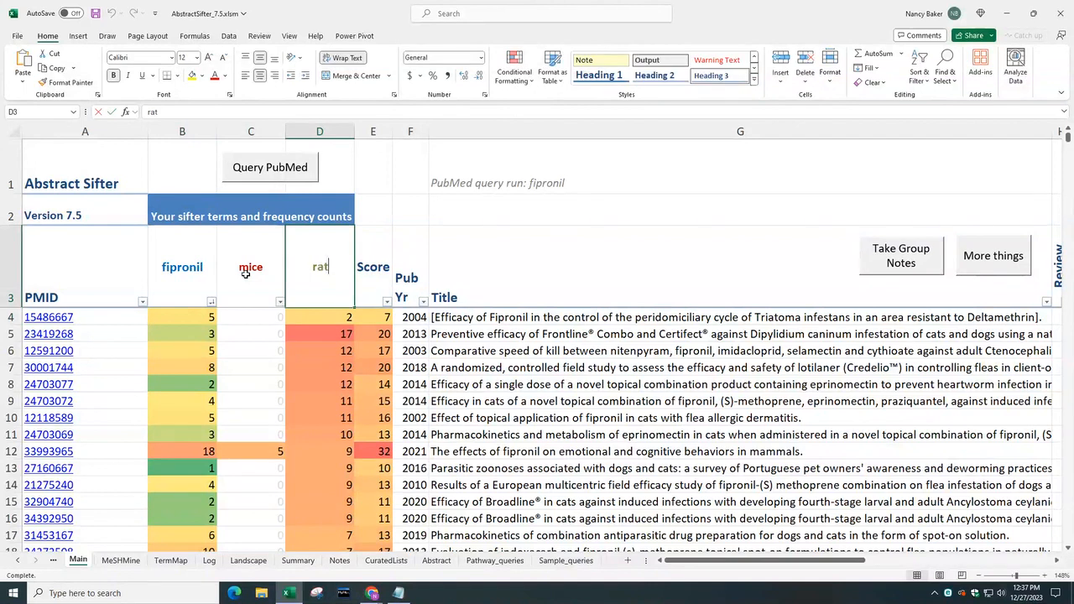
{"action": "type", "text": "s"}
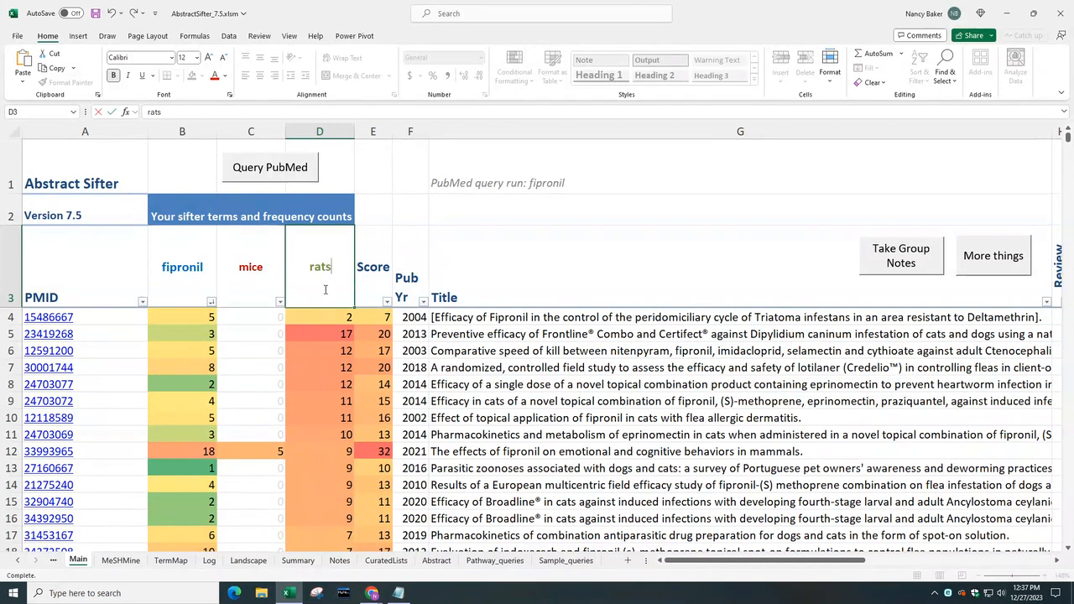
{"action": "left_click", "coordinate": [271, 286]}
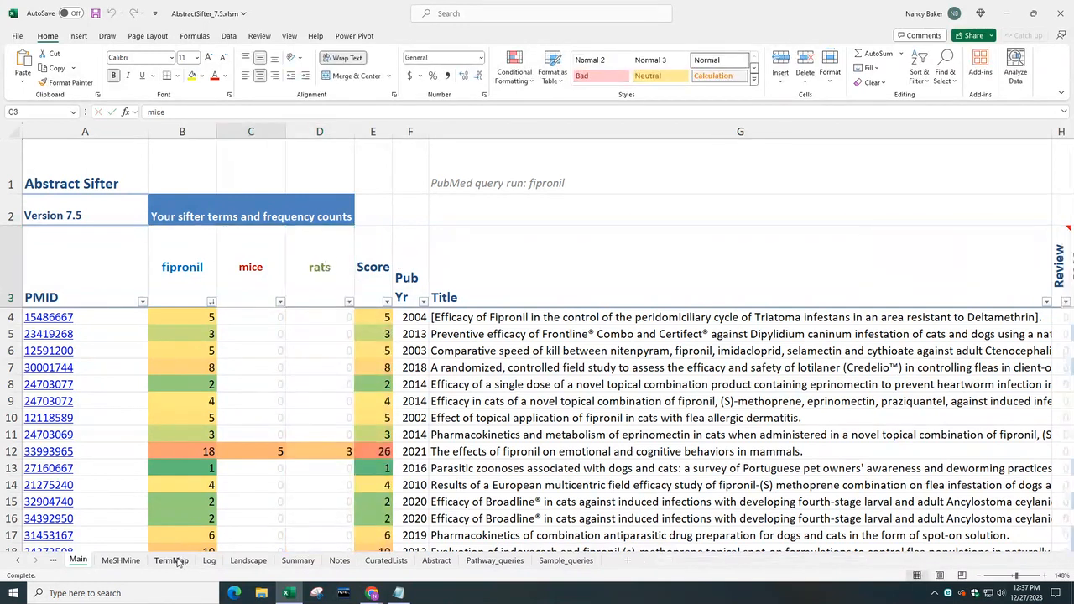
Populate the Term Map with the Rodent studies example, clearing the existing terms from the sheet first.
{"action": "left_click", "coordinate": [171, 560]}
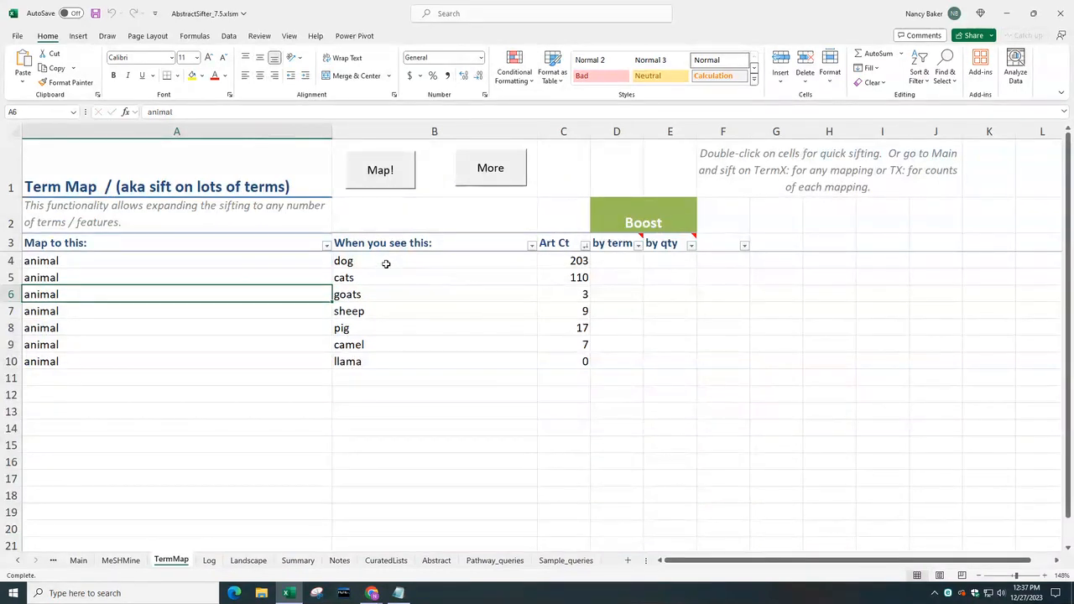
{"action": "left_click", "coordinate": [504, 180]}
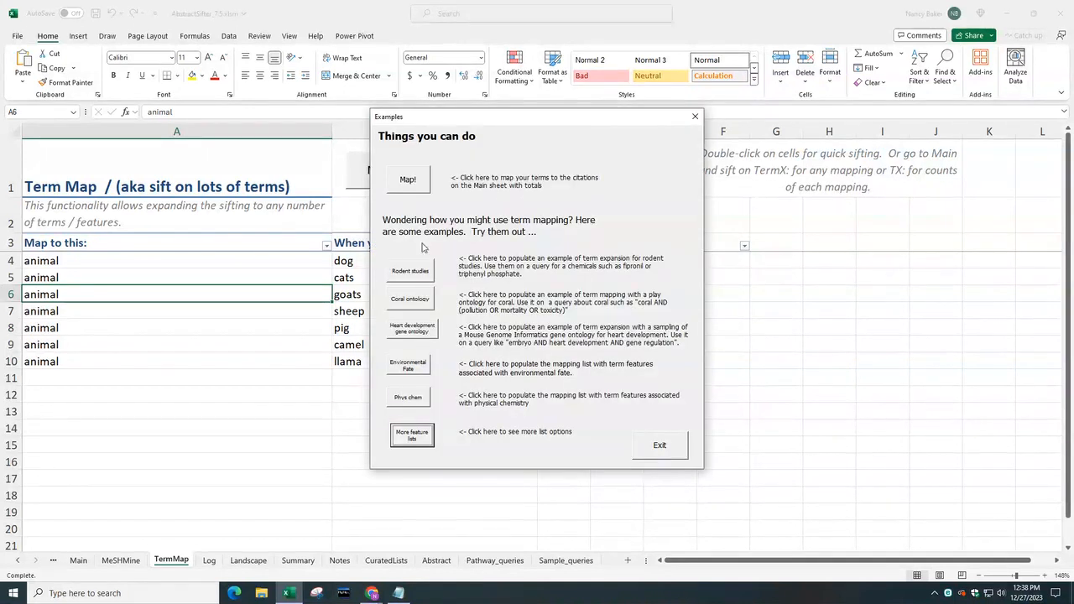
{"action": "left_click_drag", "start_coordinate": [635, 117], "coordinate": [615, 230]}
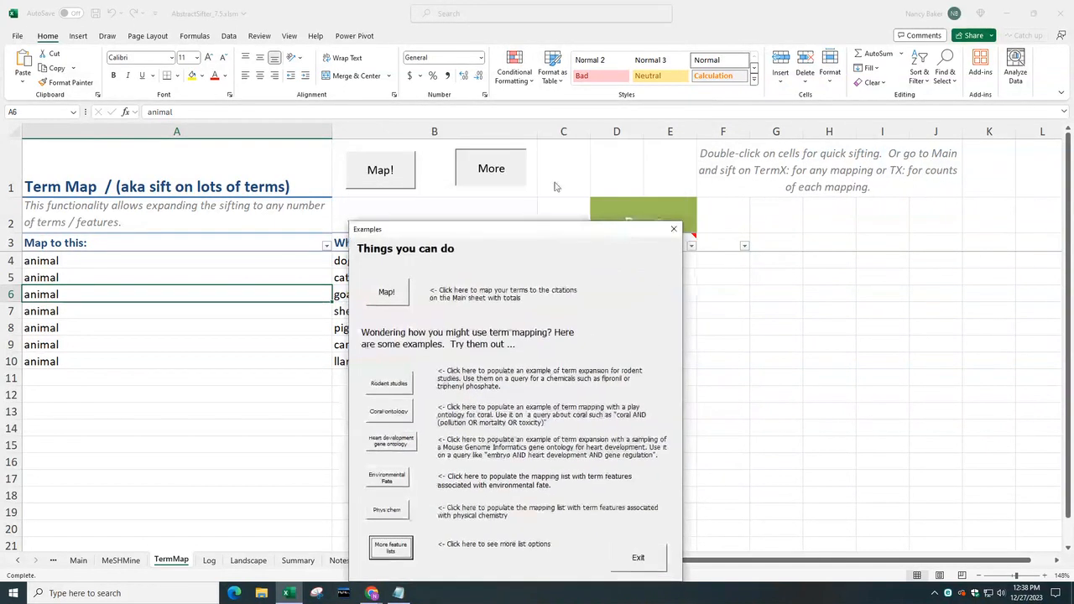
{"action": "left_click_drag", "start_coordinate": [511, 236], "coordinate": [545, 204]}
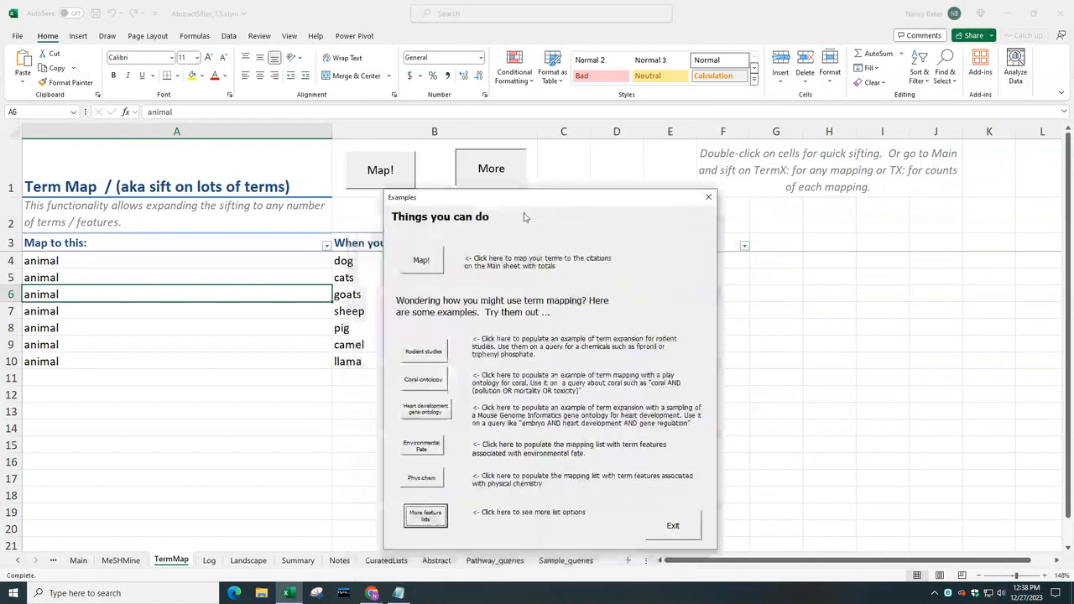
{"action": "left_click", "coordinate": [417, 359]}
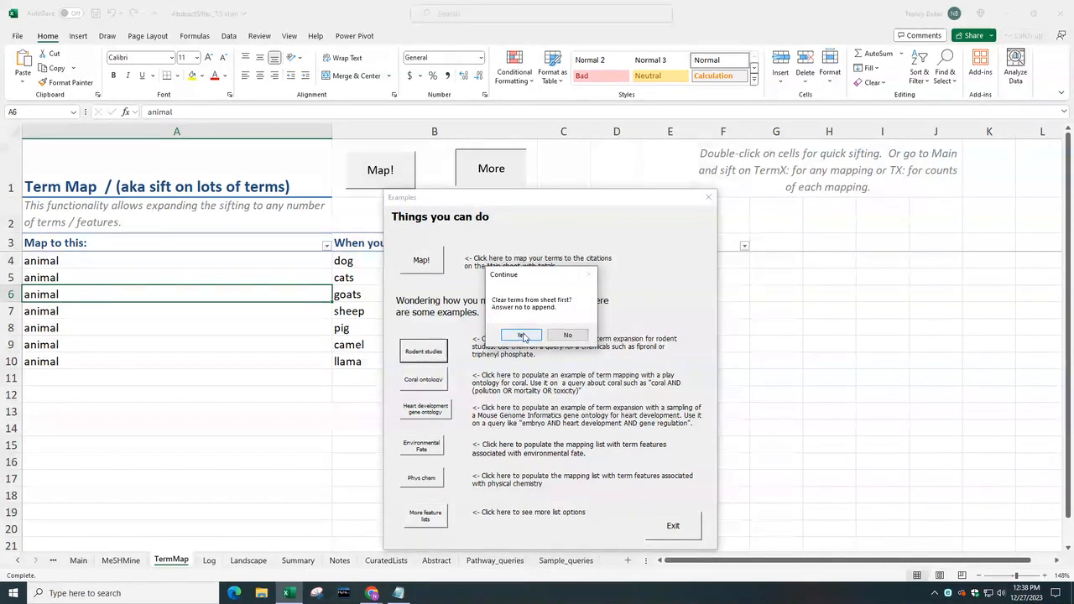
{"action": "left_click", "coordinate": [522, 335]}
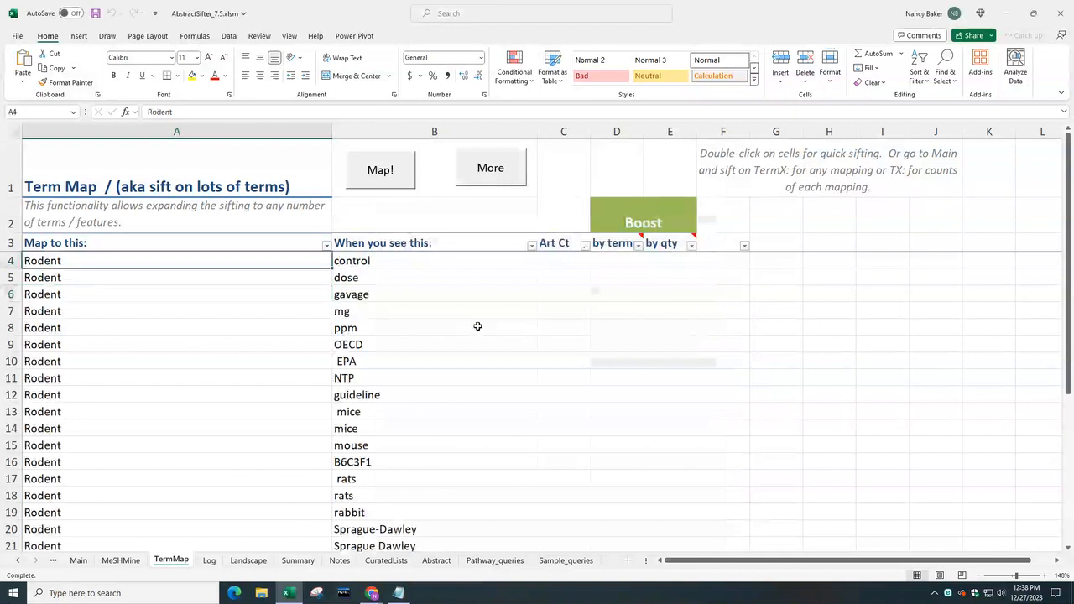
Examine the whole list of terms mapped to Rodent, from control through rodent.
{"action": "scroll", "coordinate": [372, 272], "scroll_direction": "down", "scroll_amount": 4}
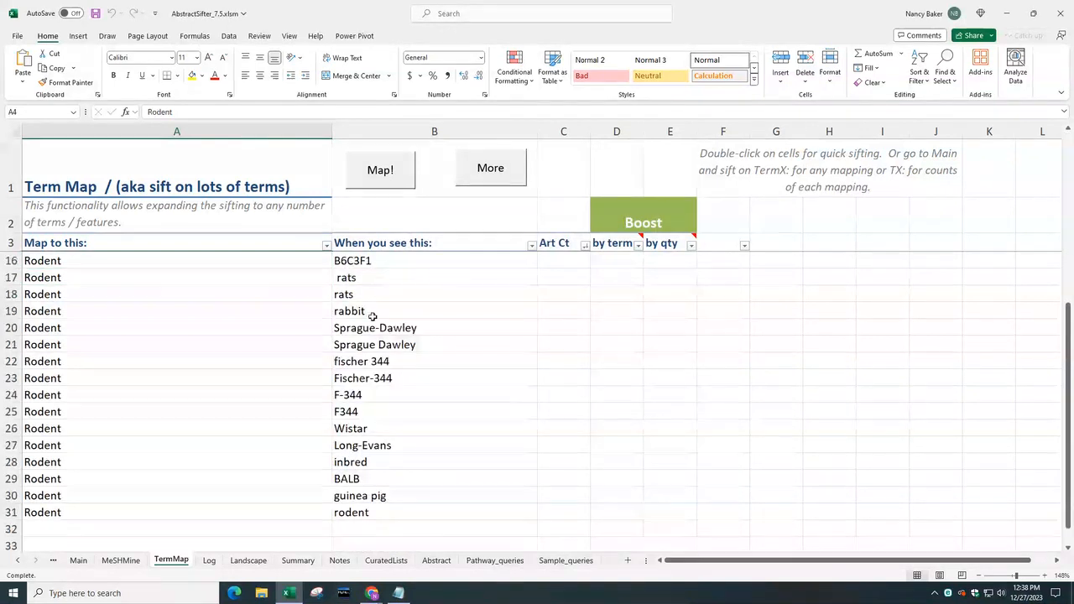
{"action": "scroll", "coordinate": [373, 509], "scroll_direction": "up", "scroll_amount": 4}
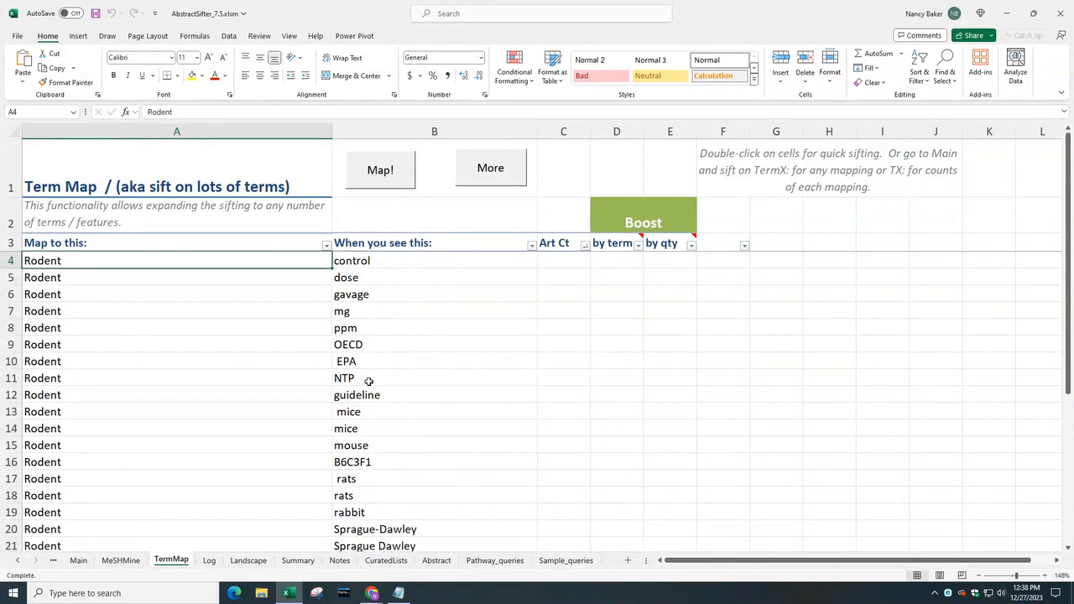
{"action": "scroll", "coordinate": [375, 472], "scroll_direction": "down", "scroll_amount": 2}
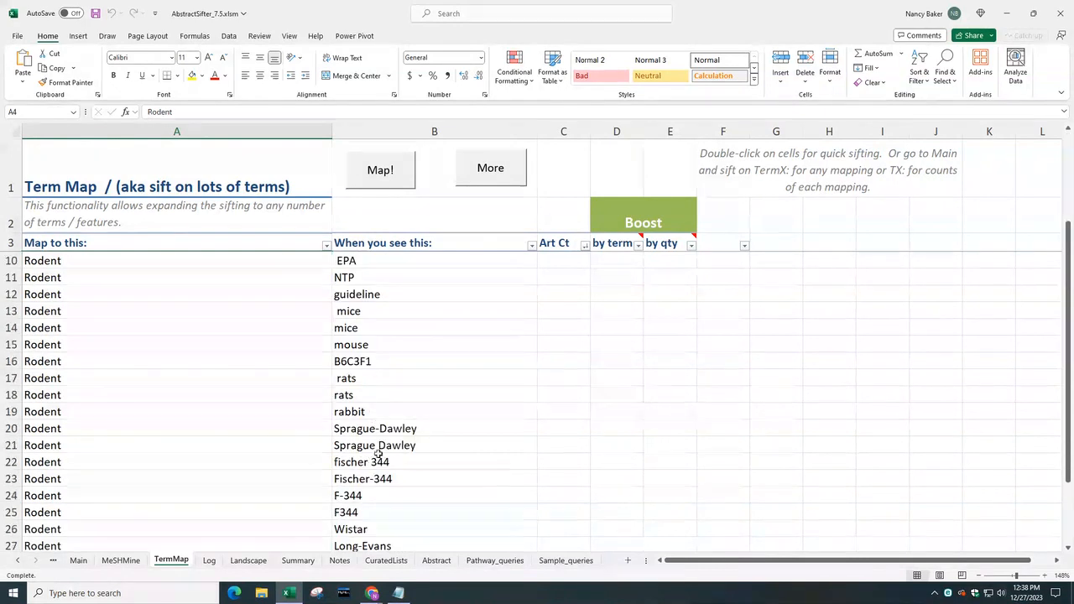
{"action": "scroll", "coordinate": [382, 483], "scroll_direction": "down", "scroll_amount": 2}
{"action": "scroll", "coordinate": [382, 484], "scroll_direction": "up", "scroll_amount": 4}
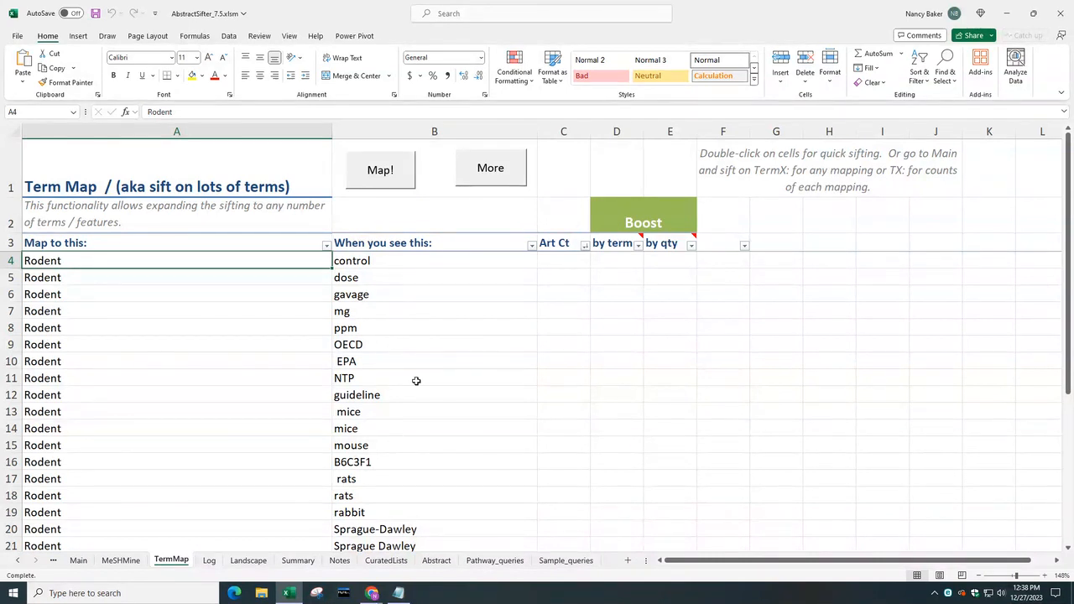
{"action": "scroll", "coordinate": [430, 406], "scroll_direction": "down", "scroll_amount": 5}
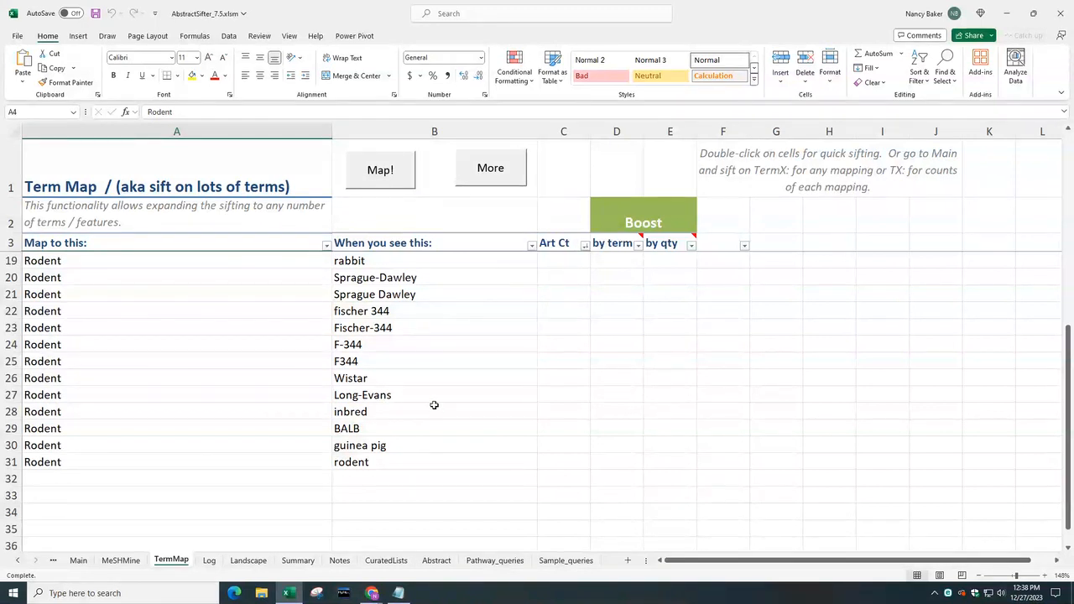
{"action": "scroll", "coordinate": [434, 405], "scroll_direction": "up", "scroll_amount": 4}
{"action": "scroll", "coordinate": [434, 406], "scroll_direction": "down", "scroll_amount": 2}
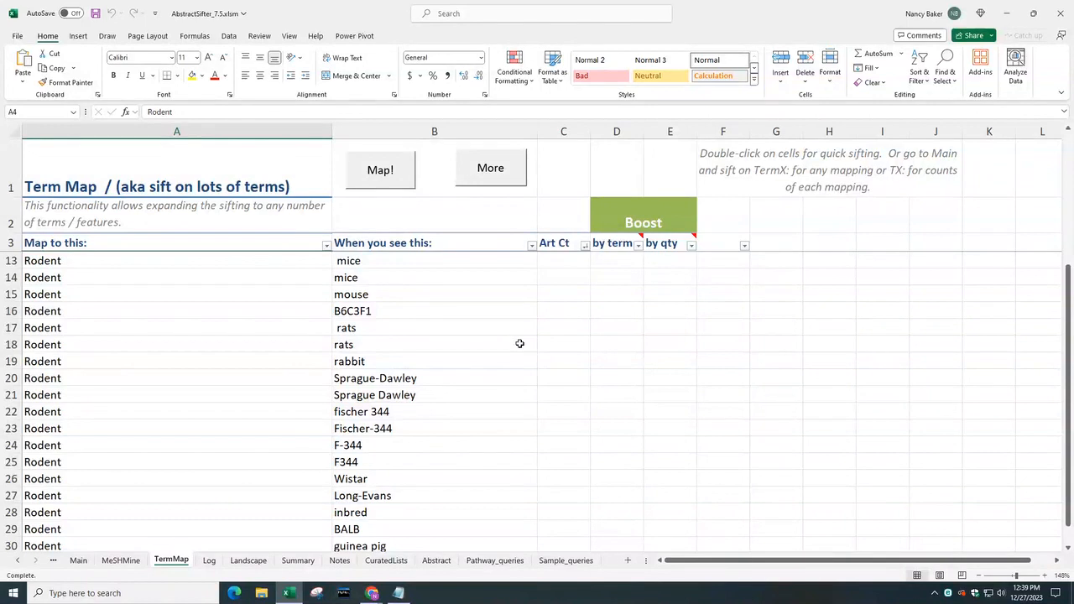
{"action": "scroll", "coordinate": [383, 200], "scroll_direction": "up", "scroll_amount": 3}
Map the Rodent terms to the citations and review the article count of each term.
{"action": "left_click", "coordinate": [380, 172]}
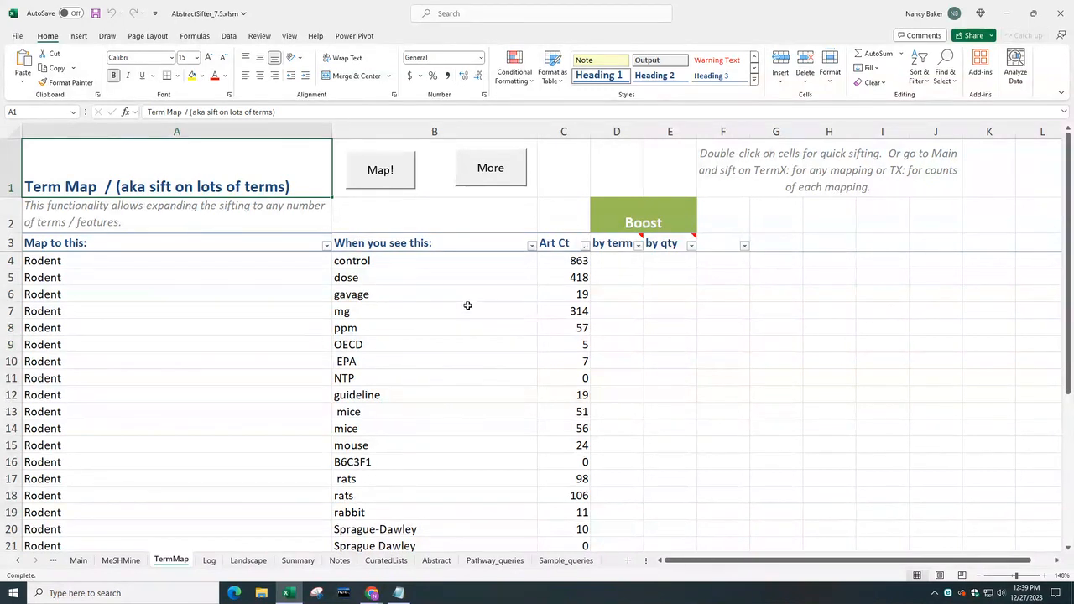
{"action": "scroll", "coordinate": [468, 305], "scroll_direction": "down", "scroll_amount": 4}
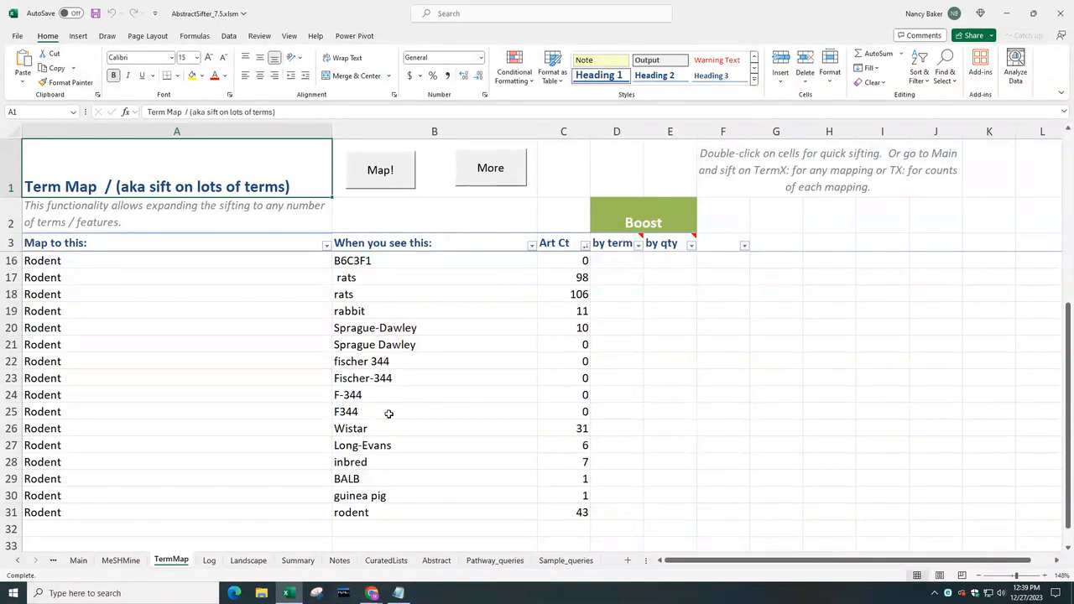
{"action": "scroll", "coordinate": [384, 426], "scroll_direction": "up", "scroll_amount": 4}
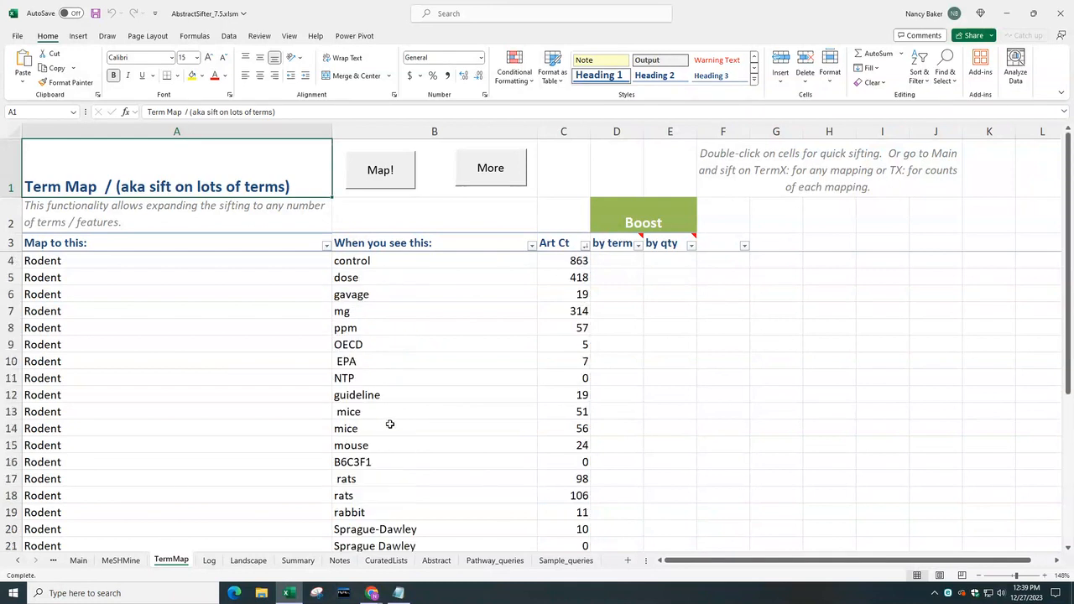
Sift the articles on the mapped term gavage, and on the whole Rodent mapping from the TermMap sheet.
{"action": "double_click", "coordinate": [404, 294]}
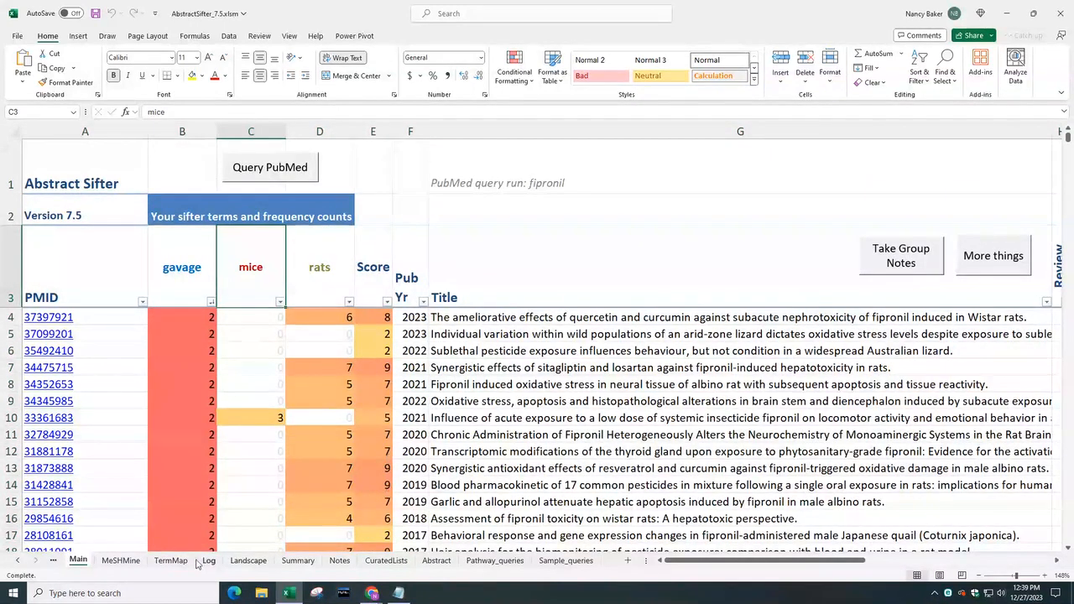
{"action": "left_click", "coordinate": [170, 560]}
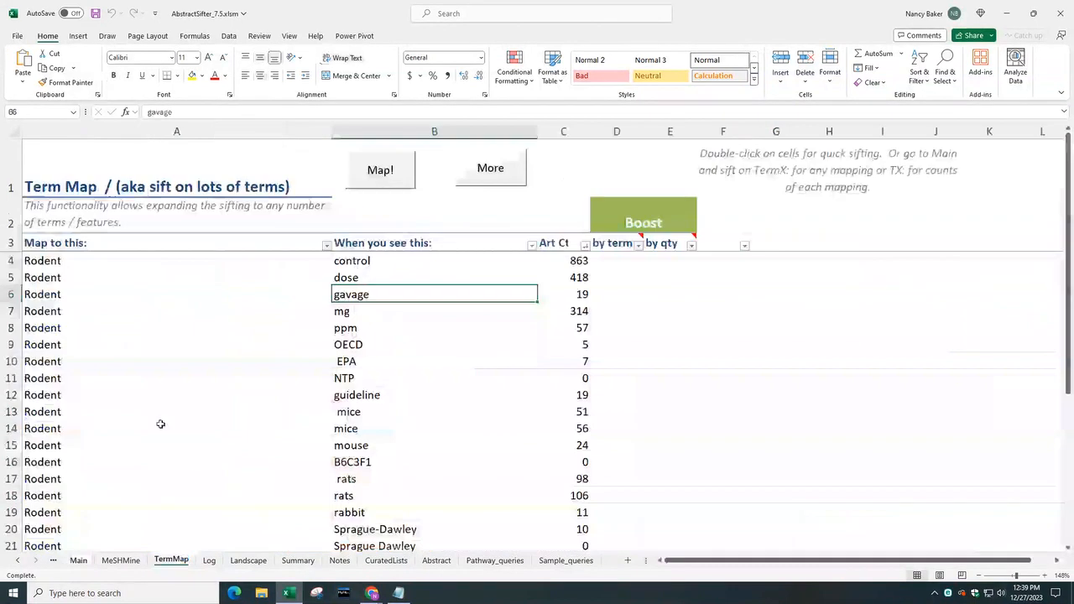
{"action": "double_click", "coordinate": [80, 378]}
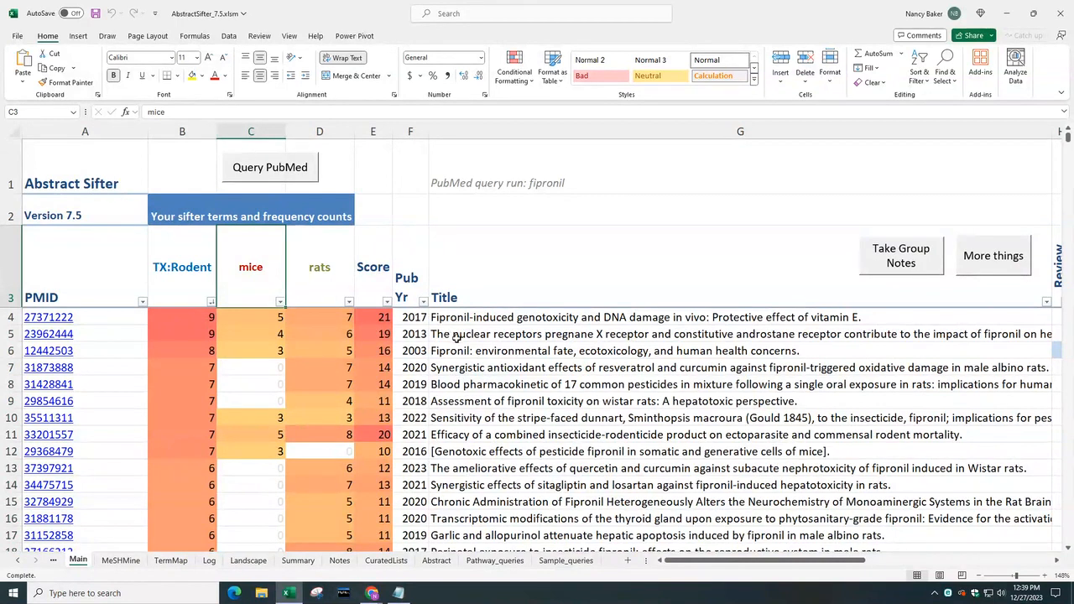
Review the Rodent term list and view the highlighted abstract of "Fipronil-induced genotoxicity and DNA damage in vivo: Protective effect of vitamin E.".
{"action": "left_click", "coordinate": [170, 560]}
{"action": "scroll", "coordinate": [407, 479], "scroll_direction": "down", "scroll_amount": 4}
{"action": "scroll", "coordinate": [403, 479], "scroll_direction": "up", "scroll_amount": 4}
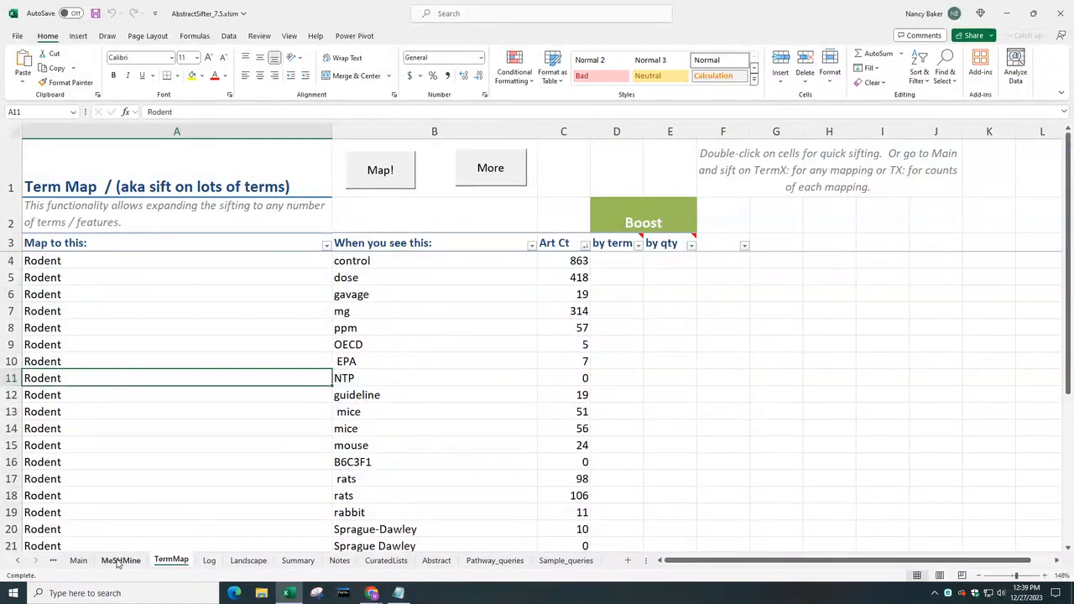
{"action": "left_click", "coordinate": [78, 561]}
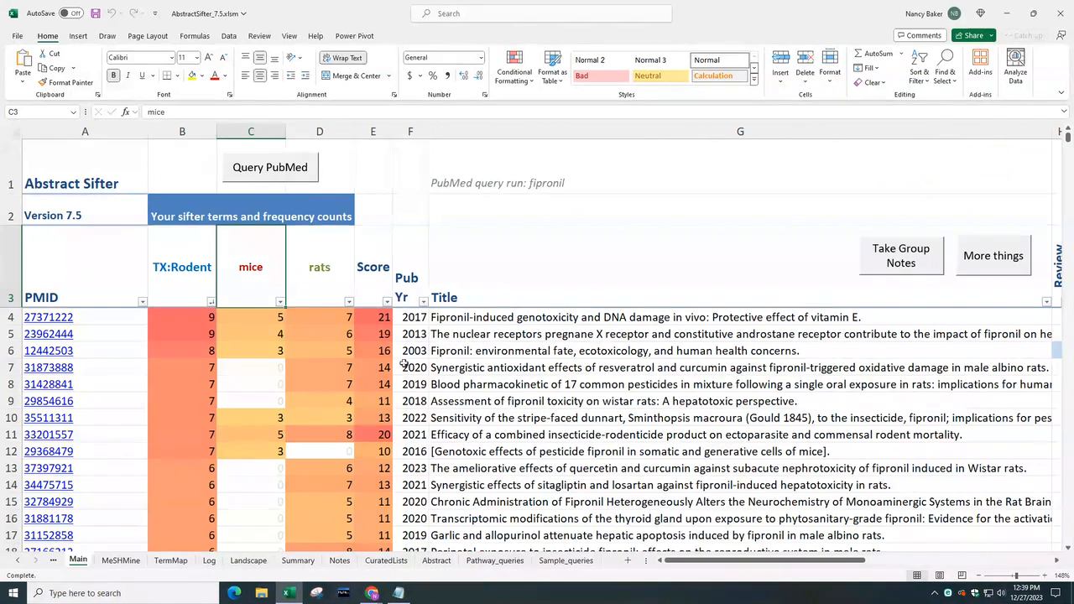
{"action": "double_click", "coordinate": [546, 319]}
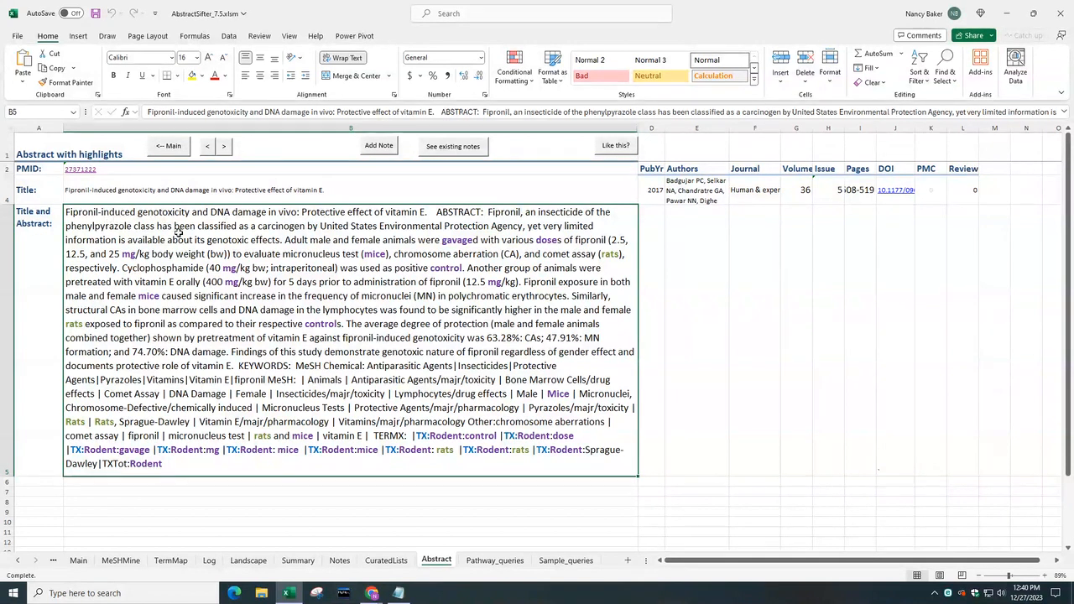
{"action": "left_click", "coordinate": [177, 149]}
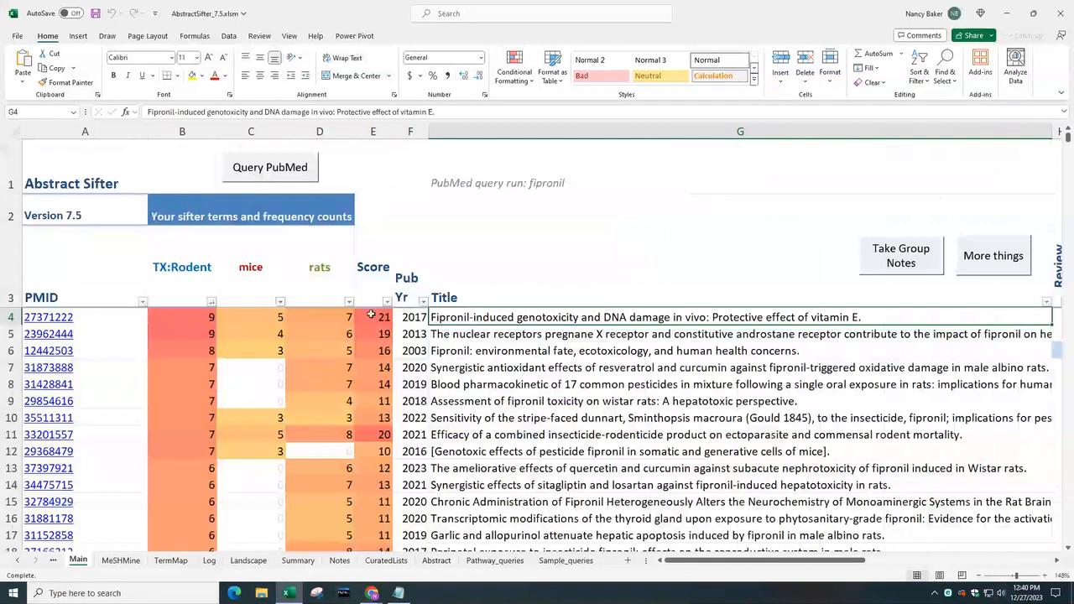
Replace the sifter term mice with toxicity, and view the highlighted abstract of the article on pregnane X receptor and constitutive androstane receptor.
{"action": "left_click", "coordinate": [268, 263]}
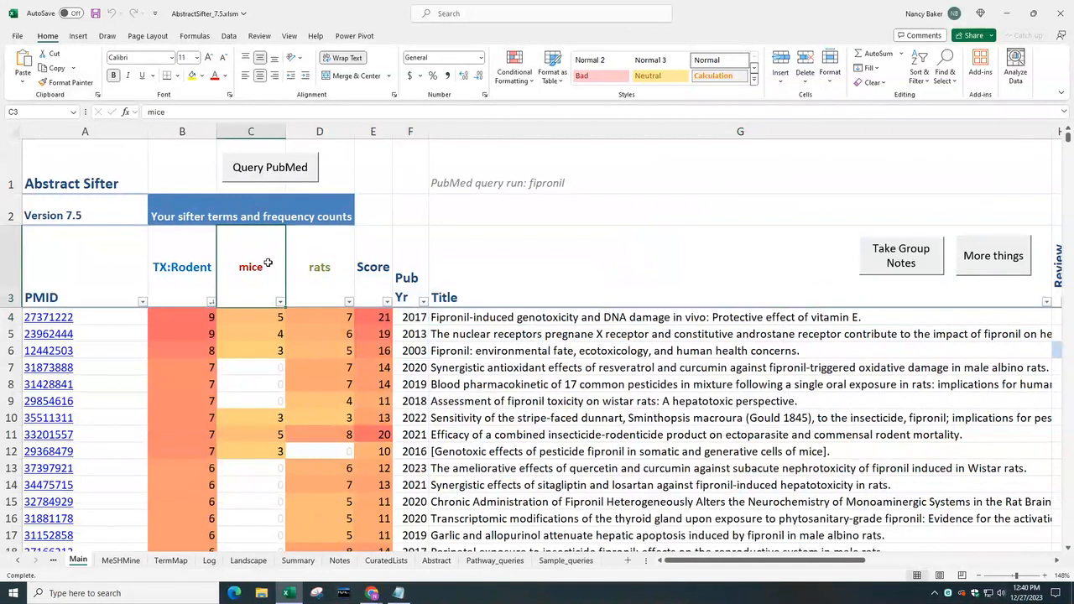
{"action": "type", "text": "toxicity"}
{"action": "key", "text": "Return"}
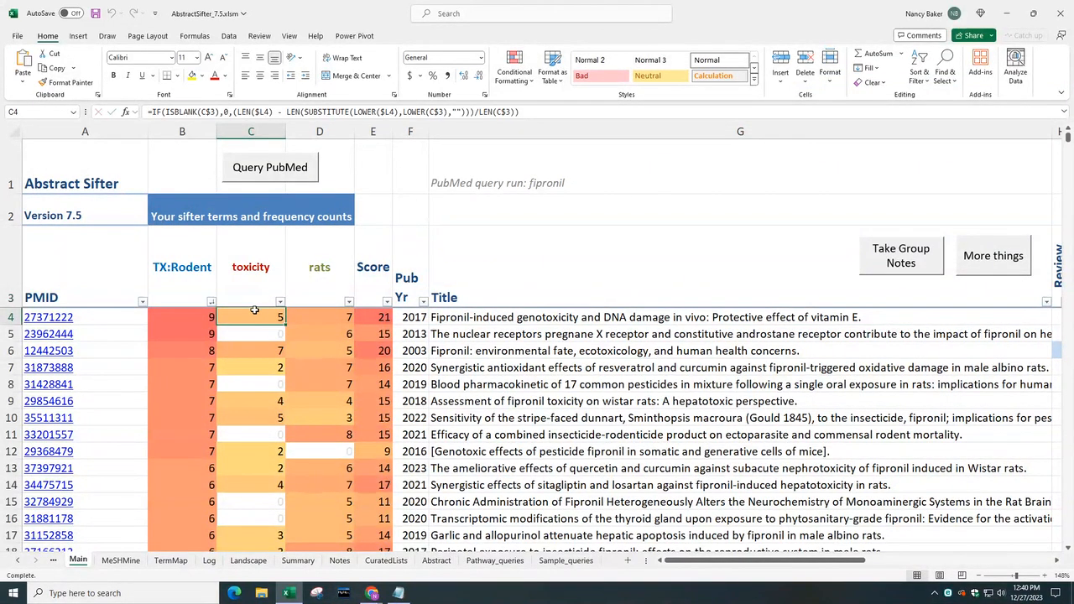
{"action": "double_click", "coordinate": [473, 333]}
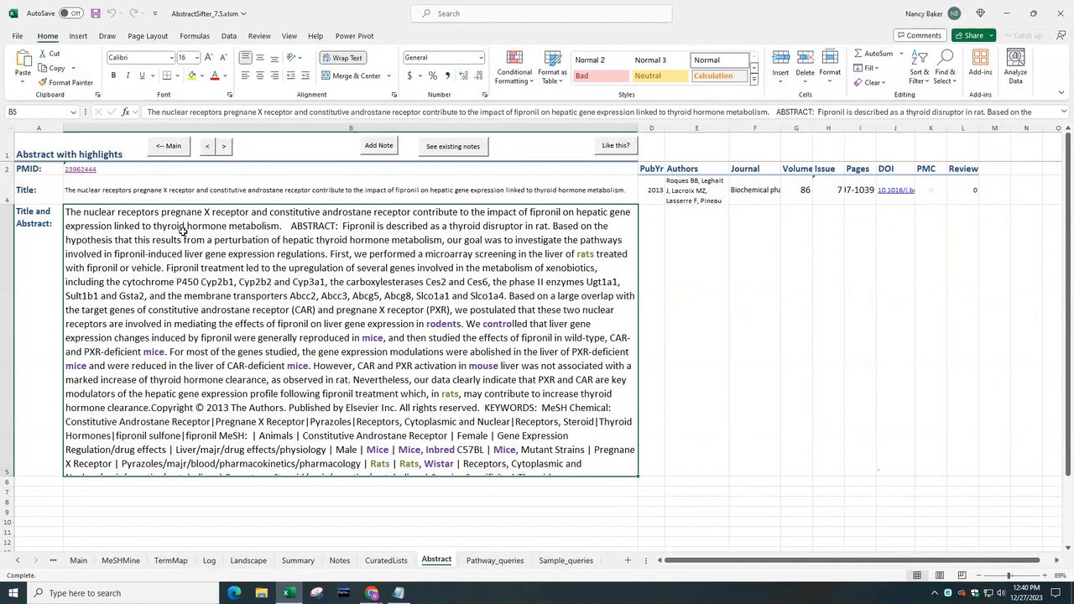
{"action": "left_click", "coordinate": [171, 147]}
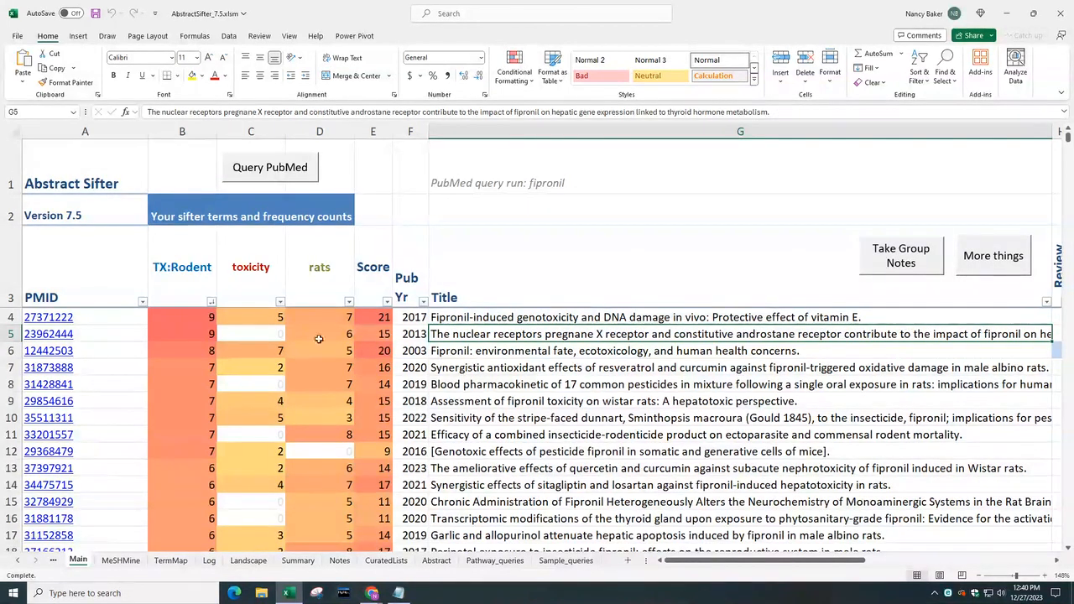
Sort the articles by toxicity count, highest first, and review the TermMap sheet's Rodent terms and the sorted article list on the Main sheet.
{"action": "left_click", "coordinate": [280, 301]}
{"action": "left_click", "coordinate": [274, 331]}
{"action": "left_click", "coordinate": [171, 561]}
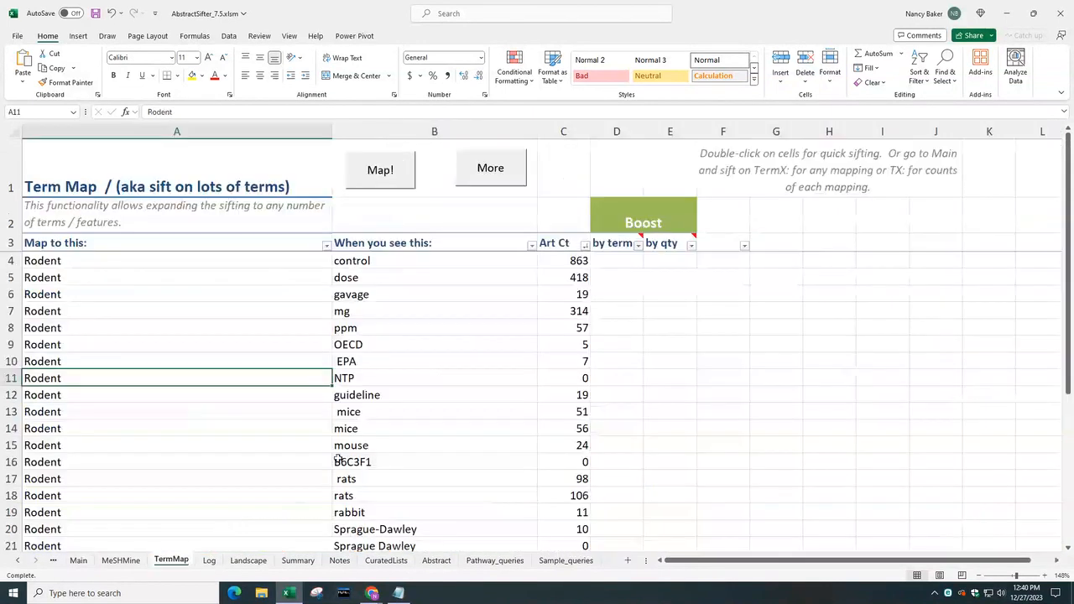
{"action": "left_click", "coordinate": [78, 560]}
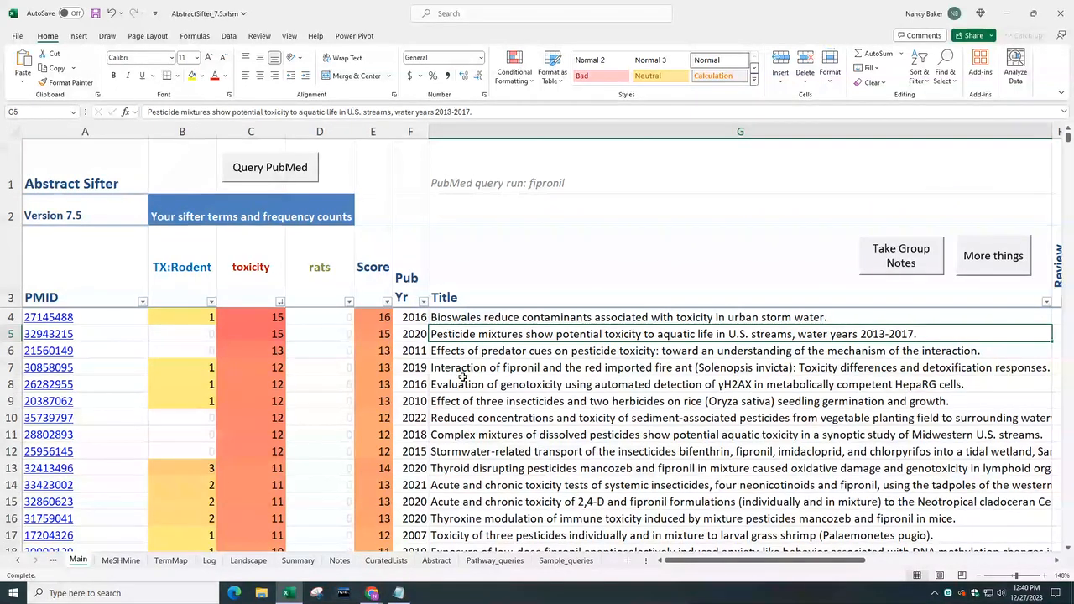
{"action": "scroll", "coordinate": [472, 382], "scroll_direction": "down", "scroll_amount": 7}
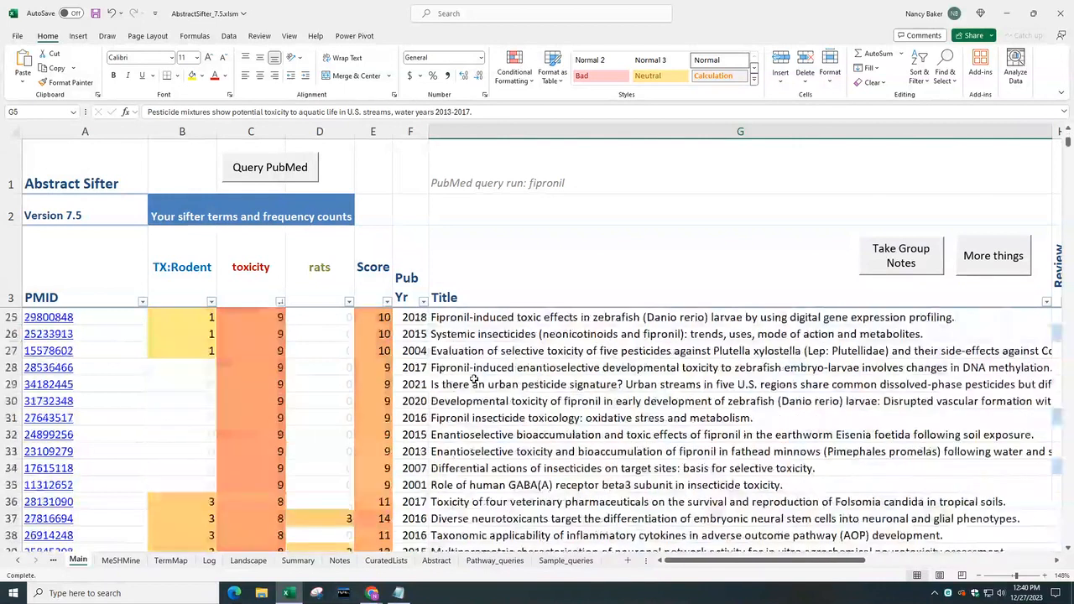
{"action": "scroll", "coordinate": [474, 380], "scroll_direction": "down", "scroll_amount": 2}
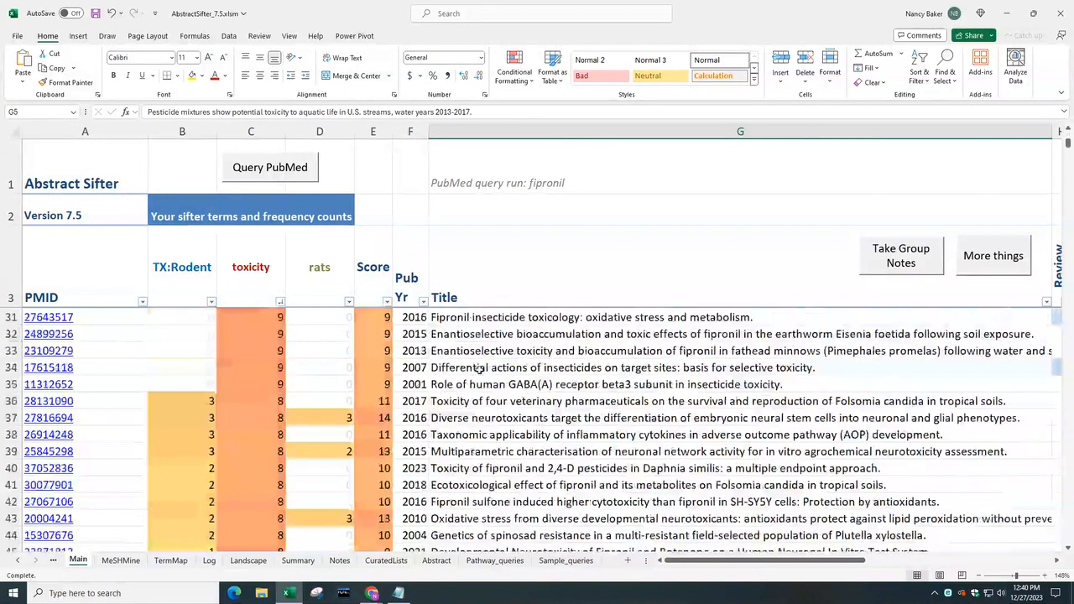
{"action": "scroll", "coordinate": [475, 380], "scroll_direction": "up", "scroll_amount": 9}
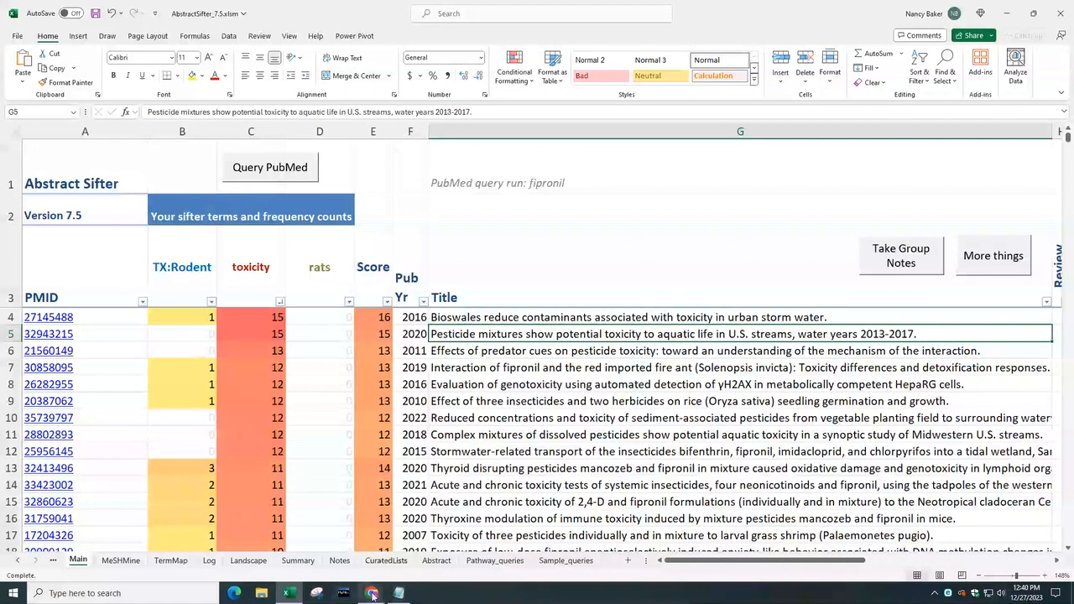